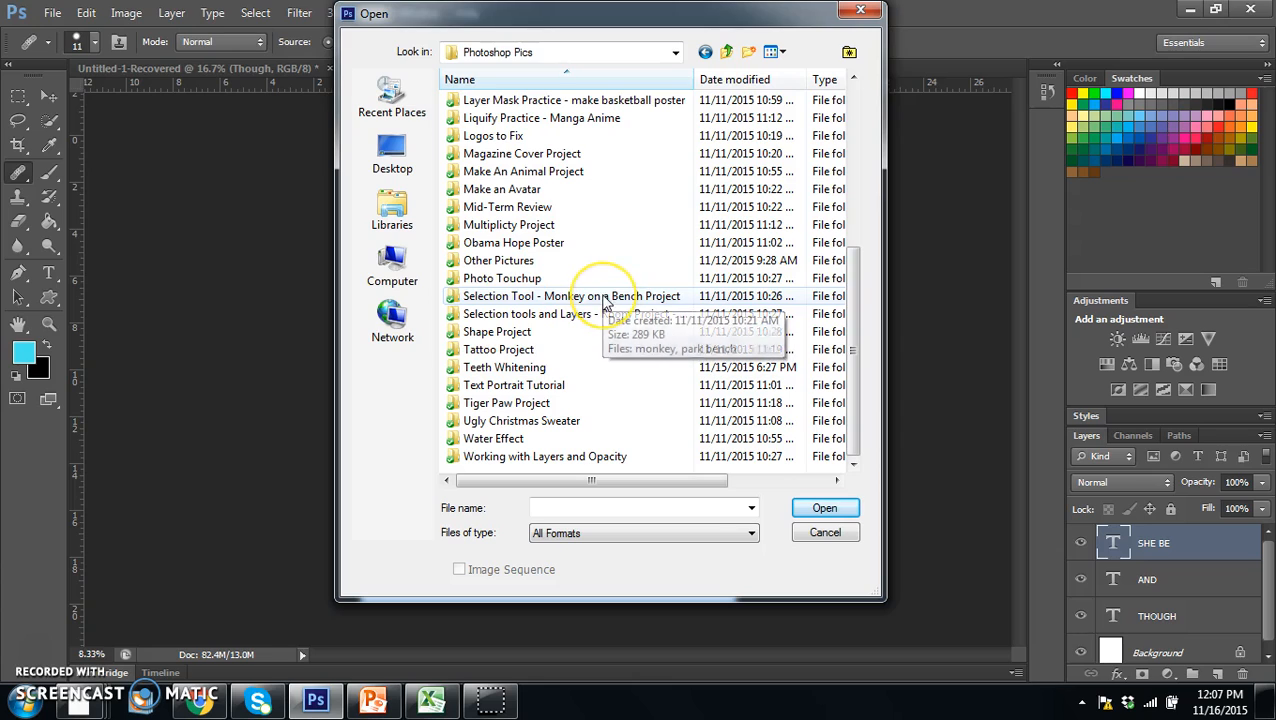
Open the monkey and park bench images together from the Selection Tool - Monkey on a Bench Project folder.
left_click(604, 300)
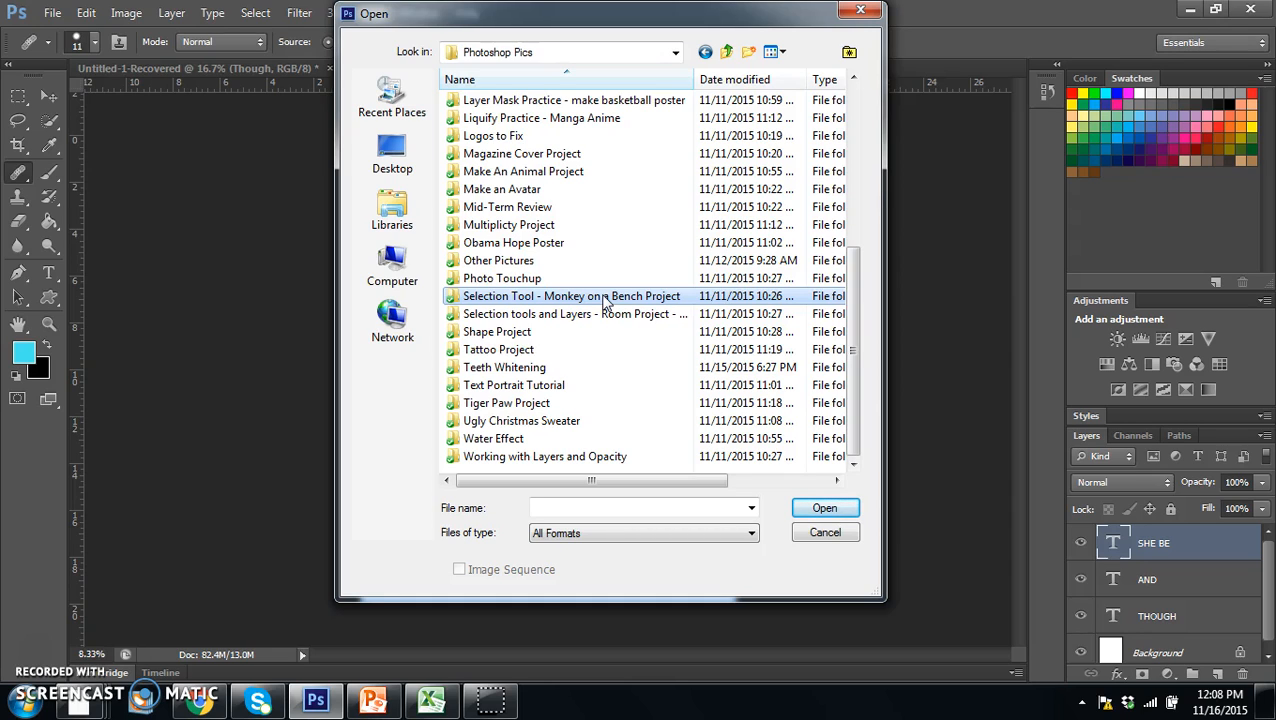
double_click(604, 300)
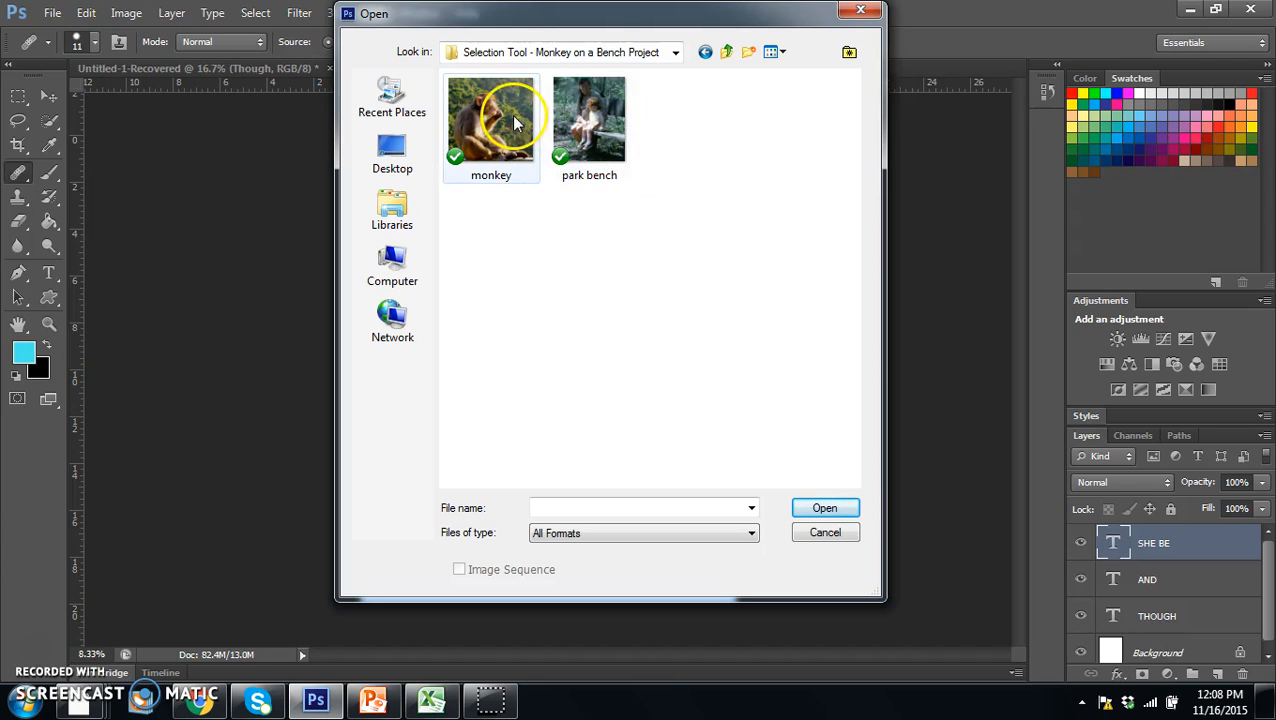
left_click(575, 125)
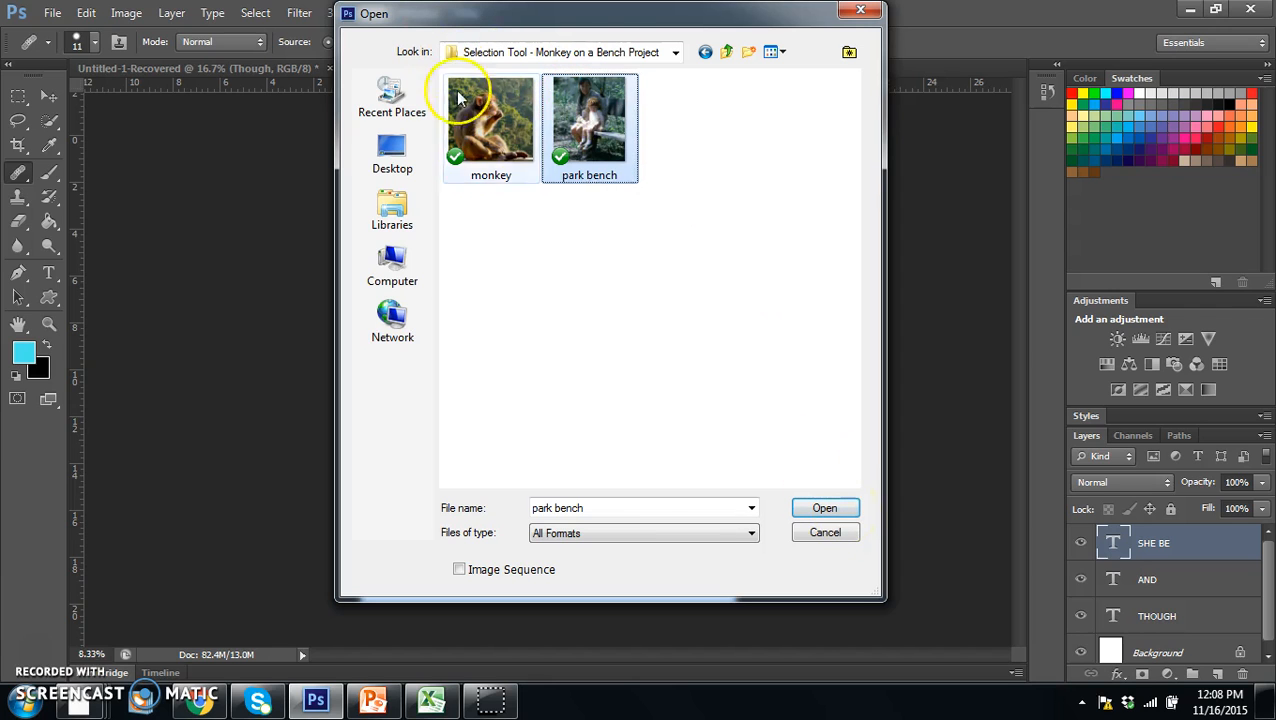
left_click(481, 167, "ctrl")
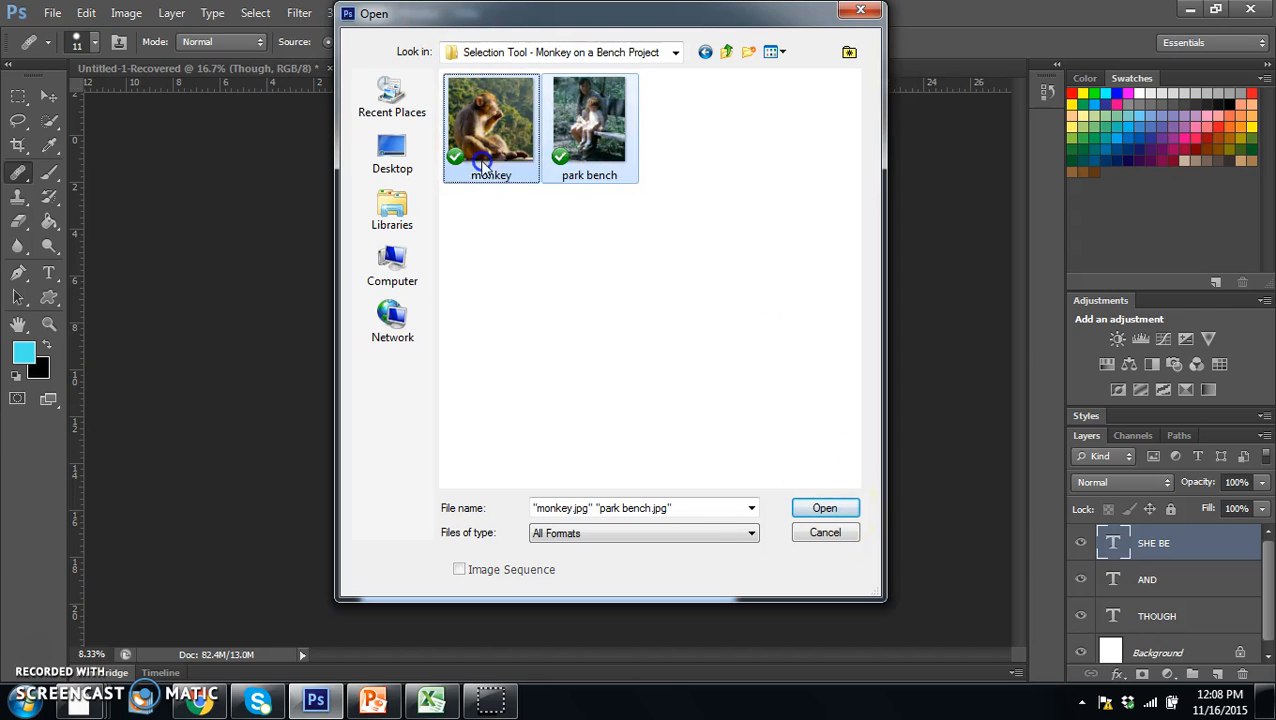
left_click(835, 509)
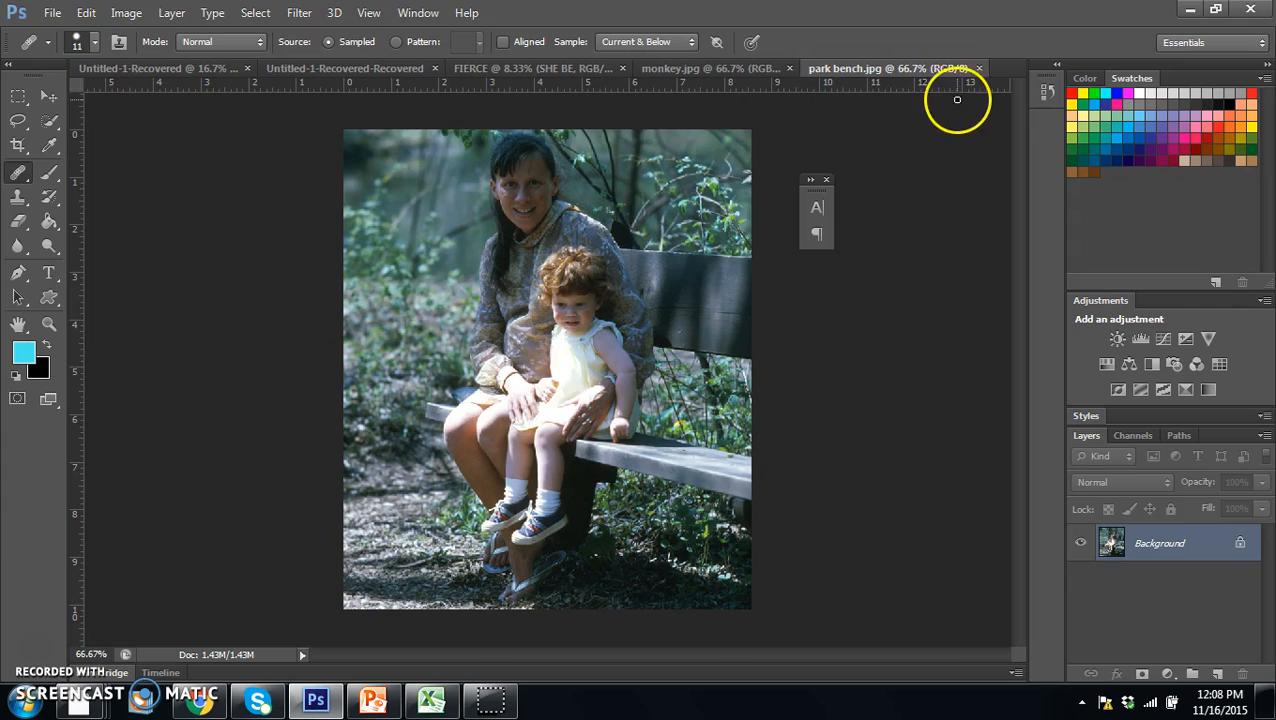
View the monkey and park bench pictures in turn, finishing with monkey.jpg as the active document.
left_click(706, 68)
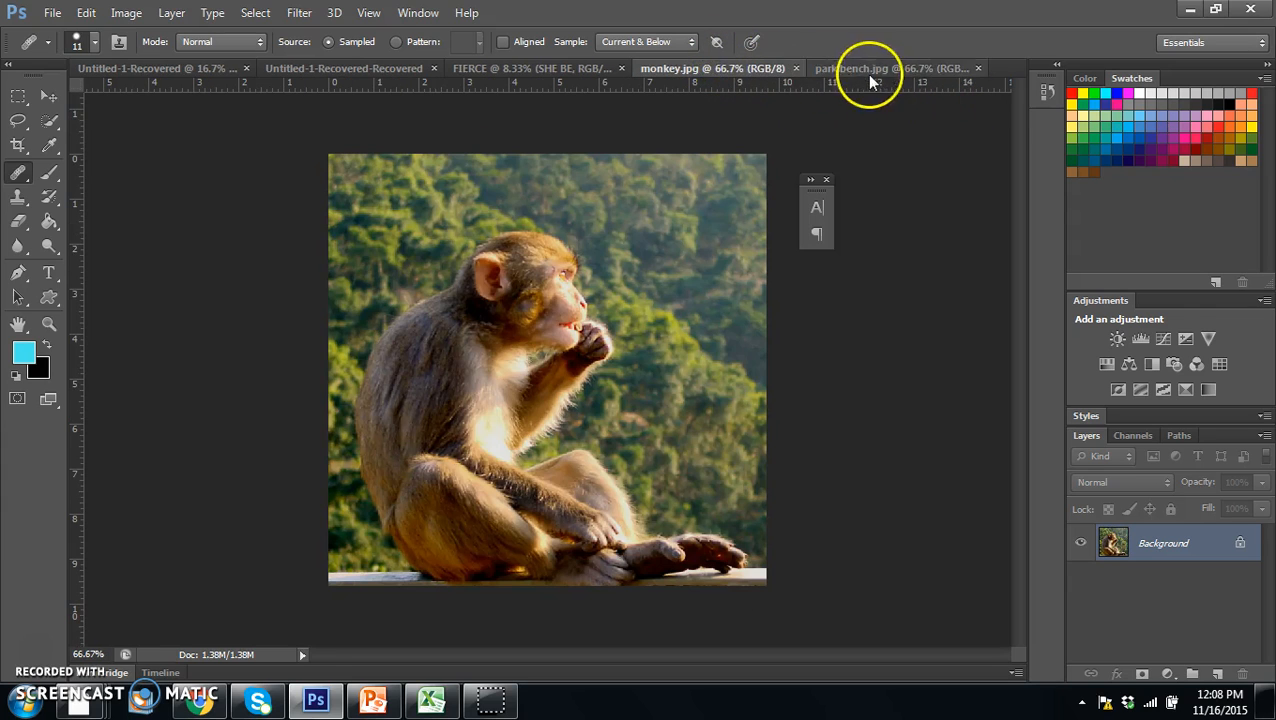
left_click(903, 68)
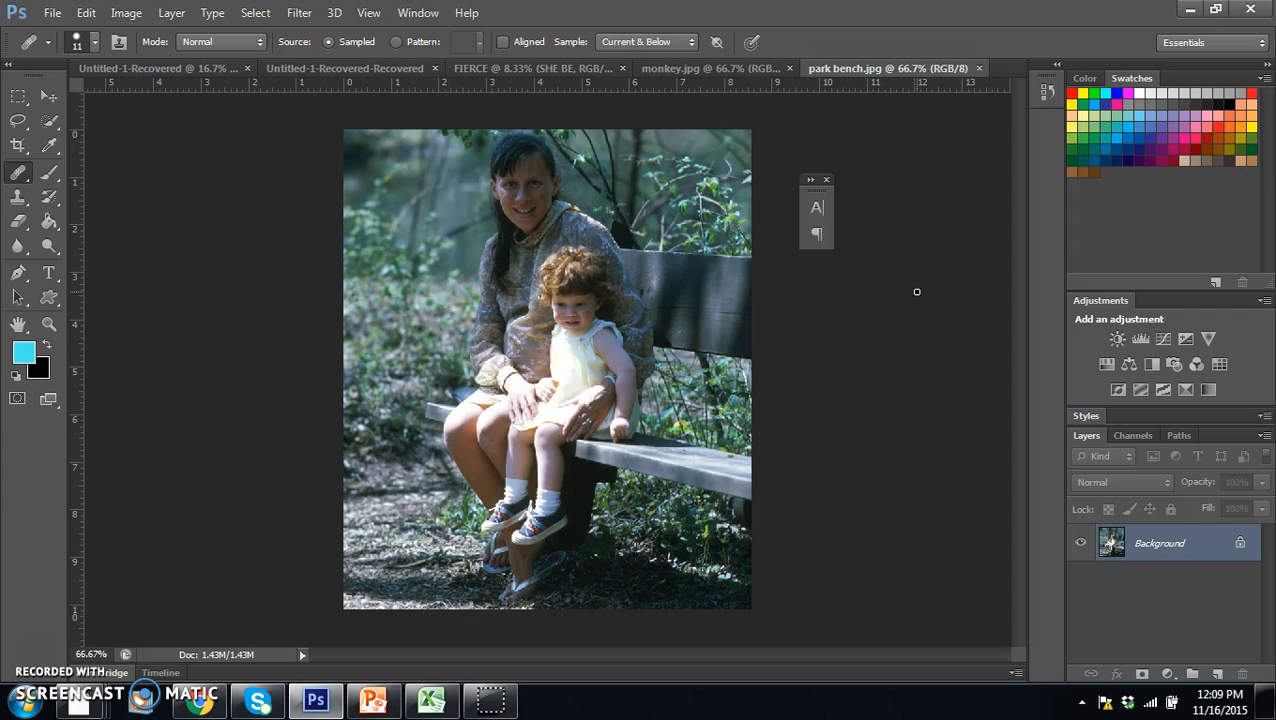
left_click(726, 68)
left_click(868, 72)
left_click(739, 71)
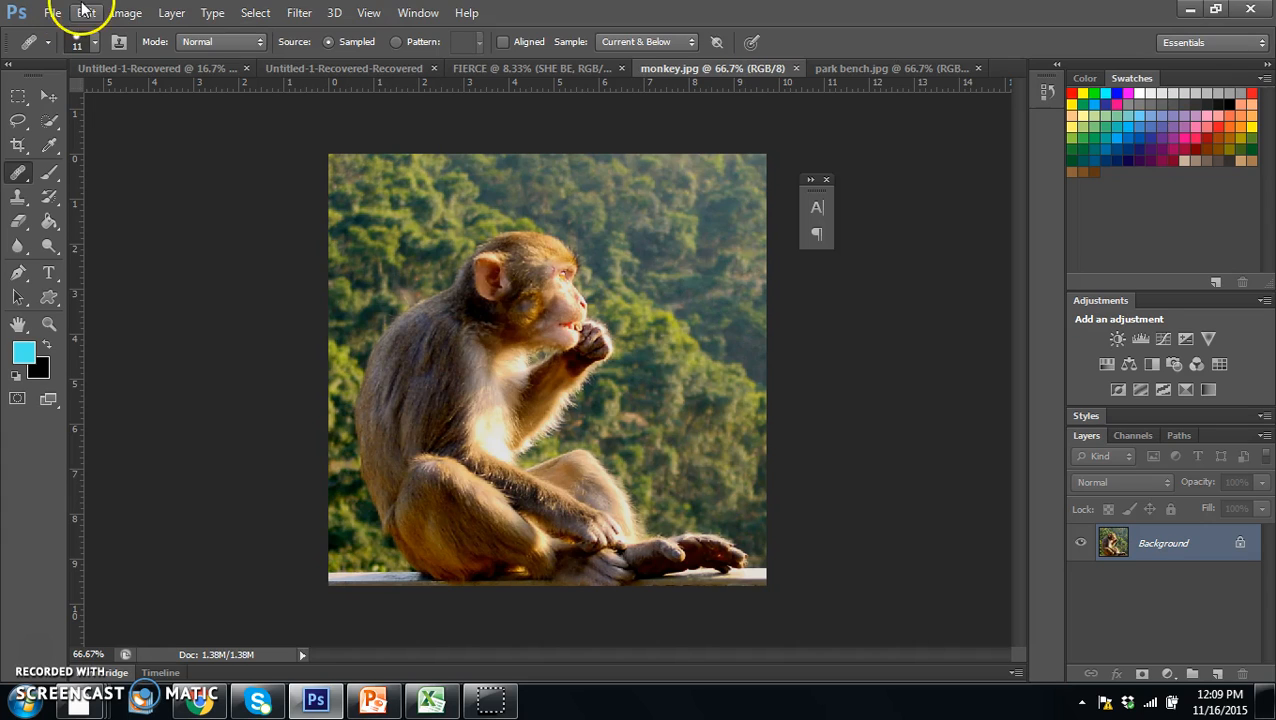
Select the whole monkey from head to feet with the Quick Selection tool in add mode, using a 28 px brush.
left_click(50, 121)
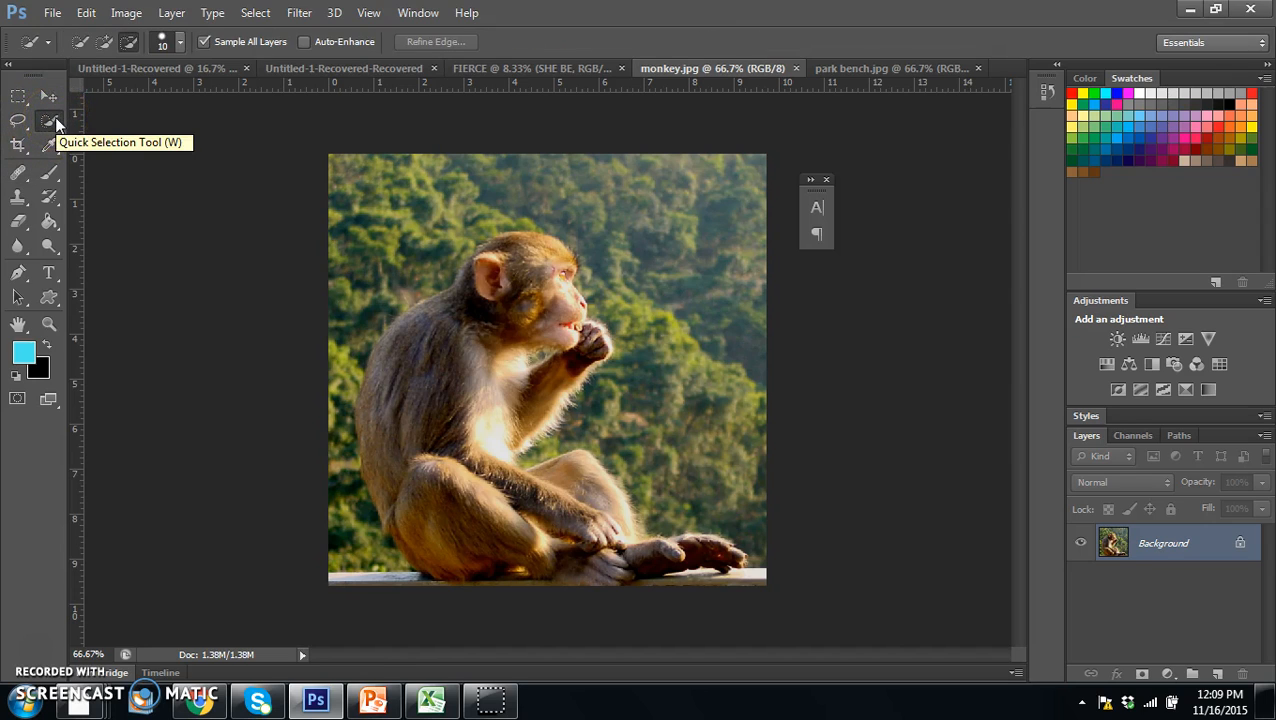
left_click(104, 45)
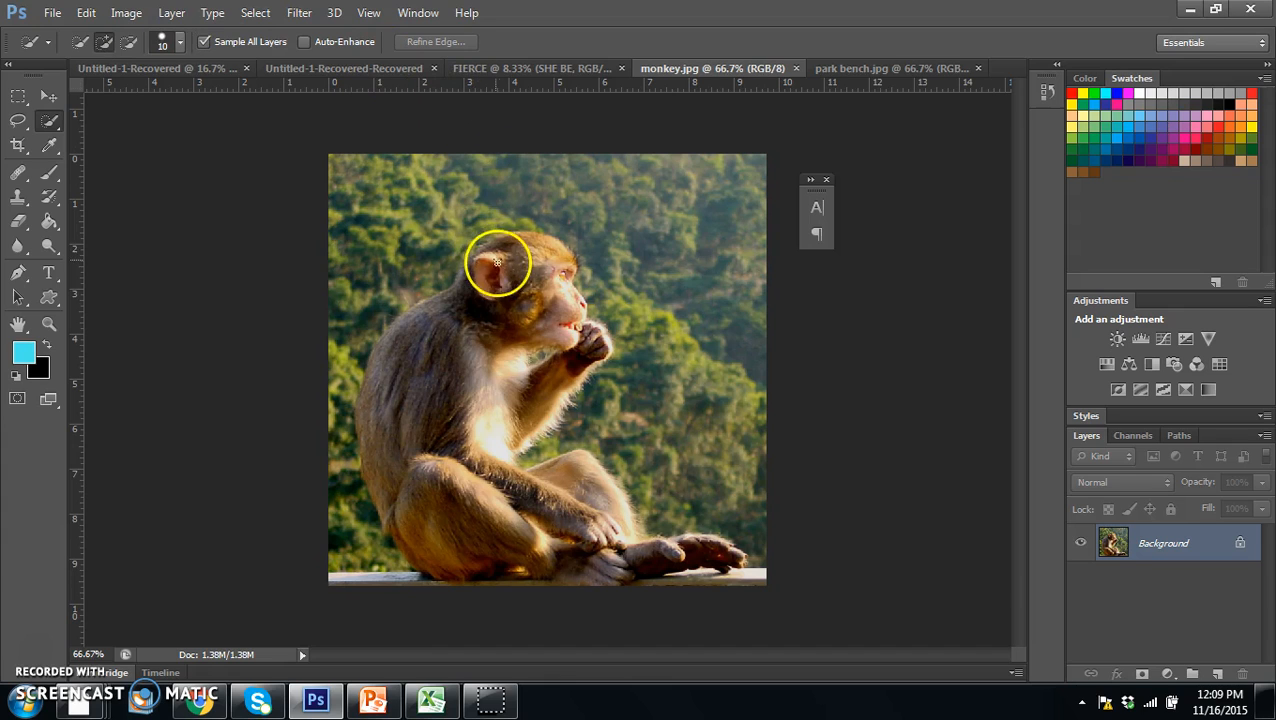
left_click(180, 44)
left_click_drag(117, 110, 84, 98)
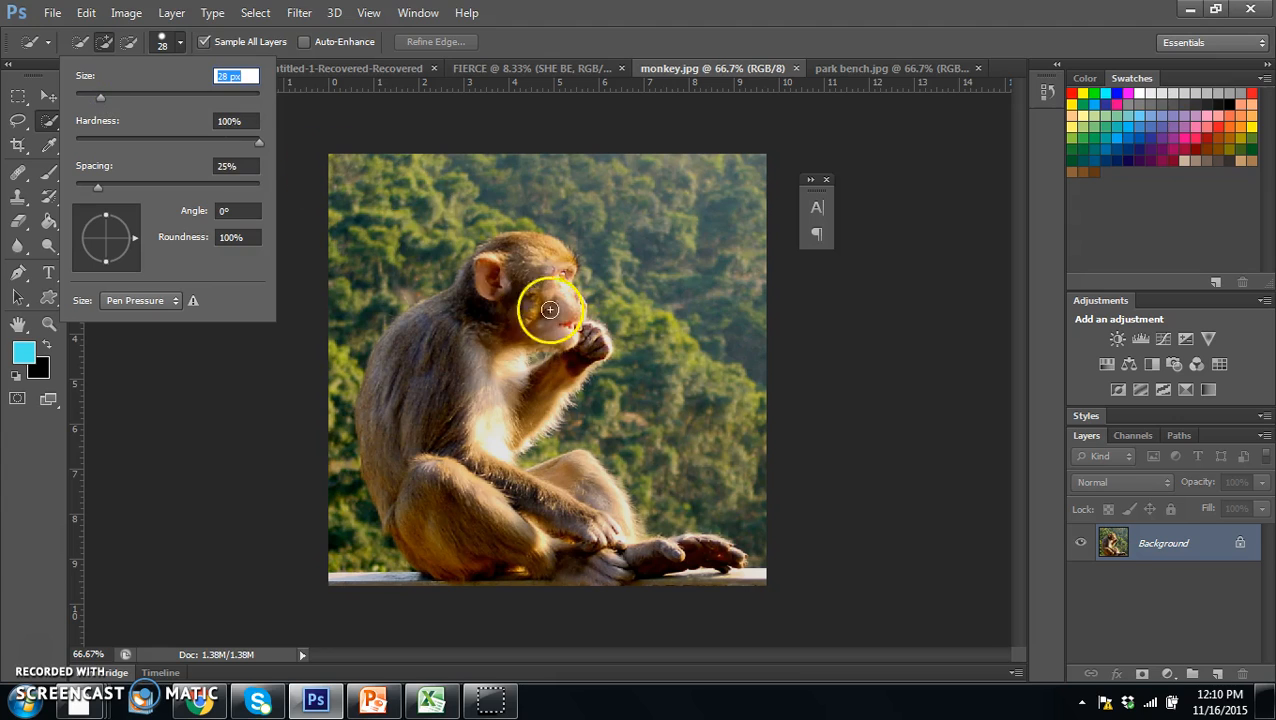
left_click_drag(530, 265, 512, 313)
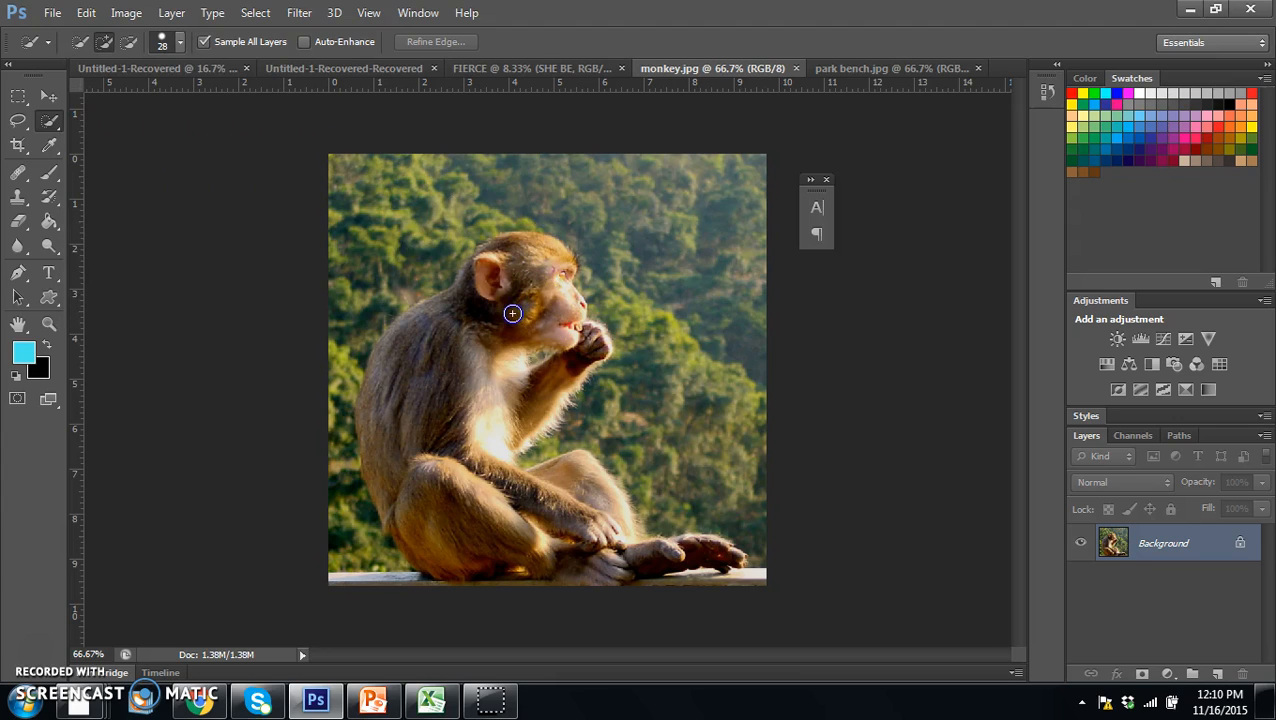
mouse_move(482, 369)
left_mouse_down()
mouse_move(490, 322)
mouse_move(483, 338)
mouse_move(467, 314)
mouse_move(488, 294)
mouse_move(463, 336)
mouse_move(446, 308)
left_mouse_up()
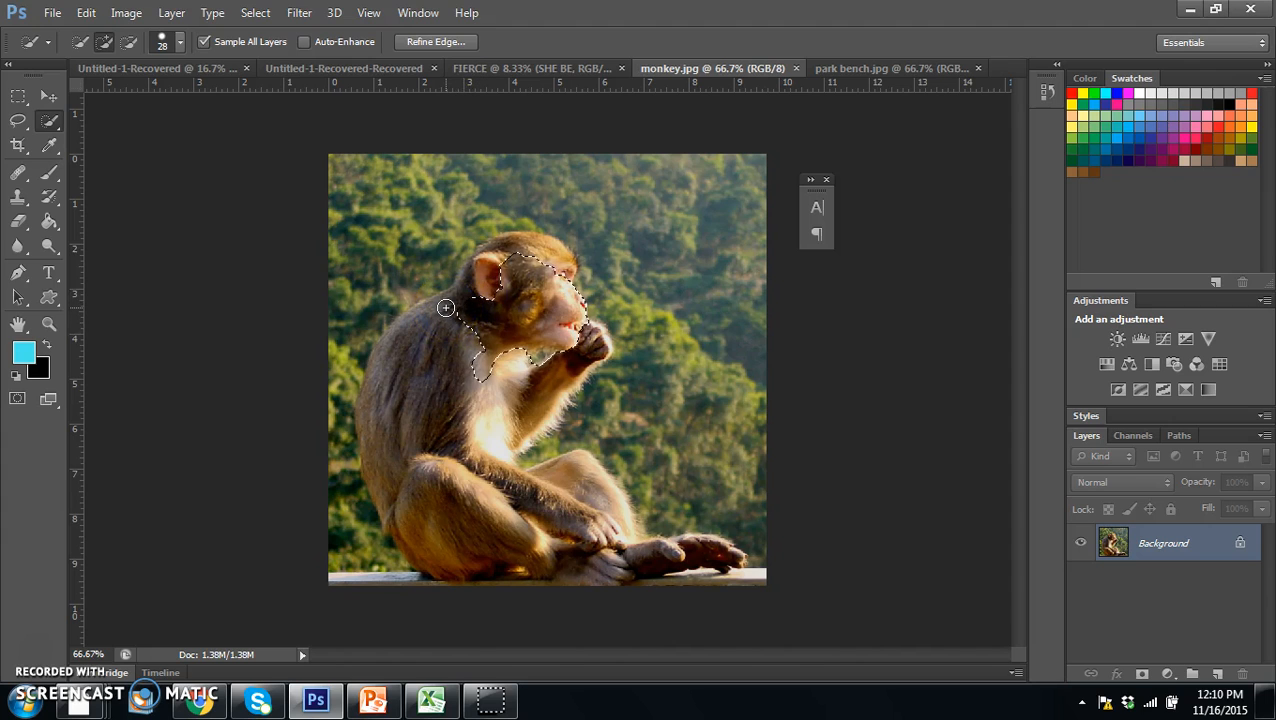
mouse_move(445, 308)
left_mouse_down()
mouse_move(305, 262)
mouse_move(458, 275)
mouse_move(408, 295)
mouse_move(400, 286)
mouse_move(432, 316)
mouse_move(470, 318)
mouse_move(402, 401)
mouse_move(495, 260)
mouse_move(337, 490)
mouse_move(305, 447)
mouse_move(360, 445)
mouse_move(414, 540)
mouse_move(486, 509)
mouse_move(554, 508)
mouse_move(589, 477)
mouse_move(621, 559)
mouse_move(542, 382)
mouse_move(540, 313)
left_mouse_up()
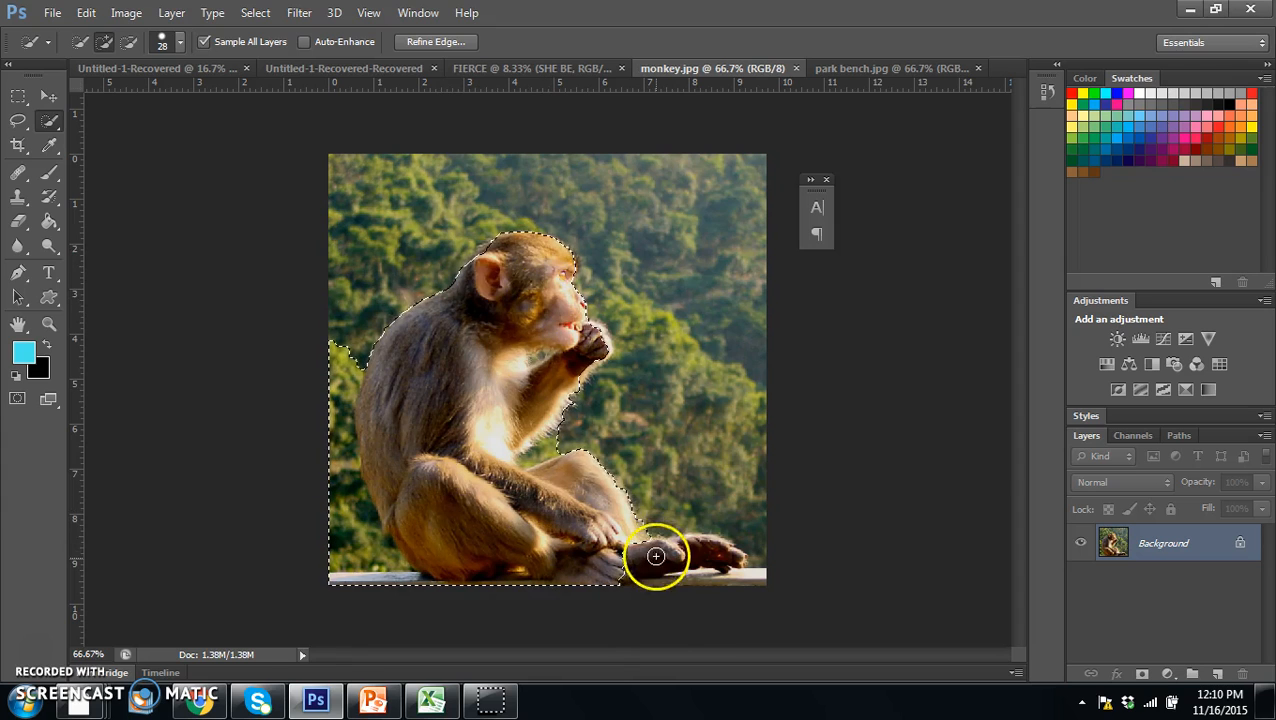
left_click_drag(709, 554, 717, 552)
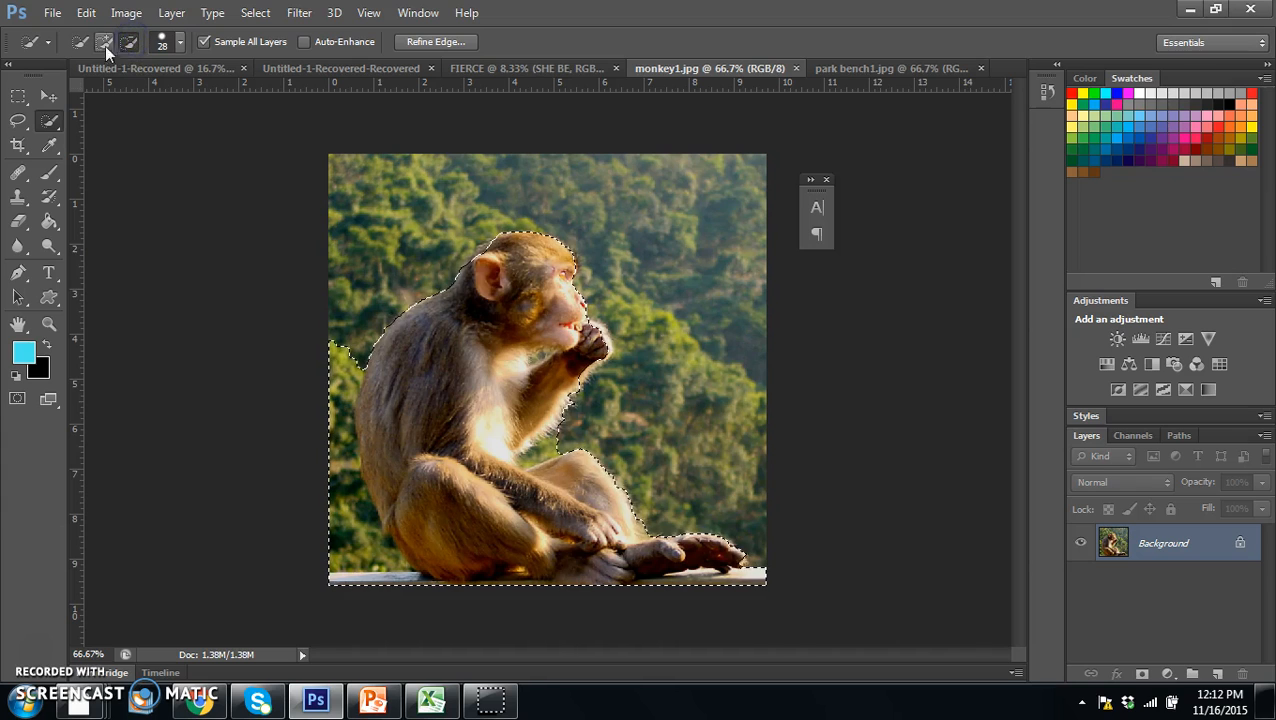
Subtract the background under the monkey's chin and between its forearm and knee from the selection, using a 12 px brush.
left_click(178, 46)
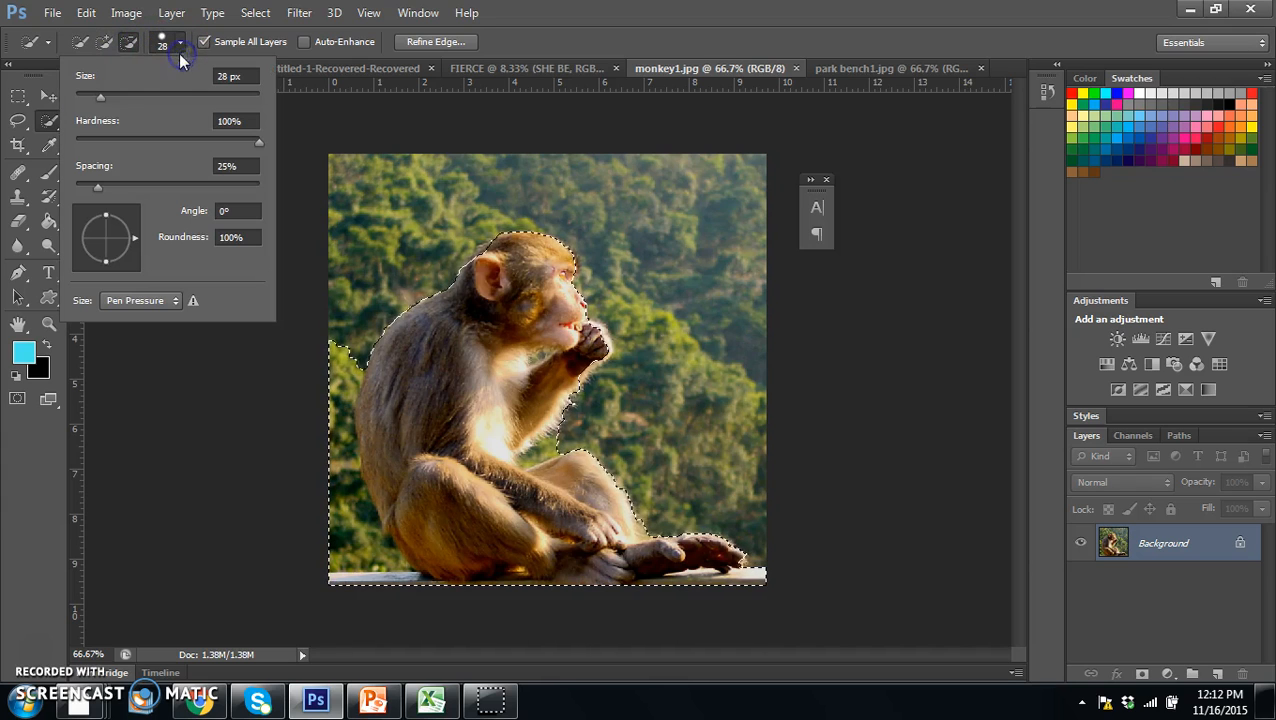
left_click_drag(84, 93, 86, 93)
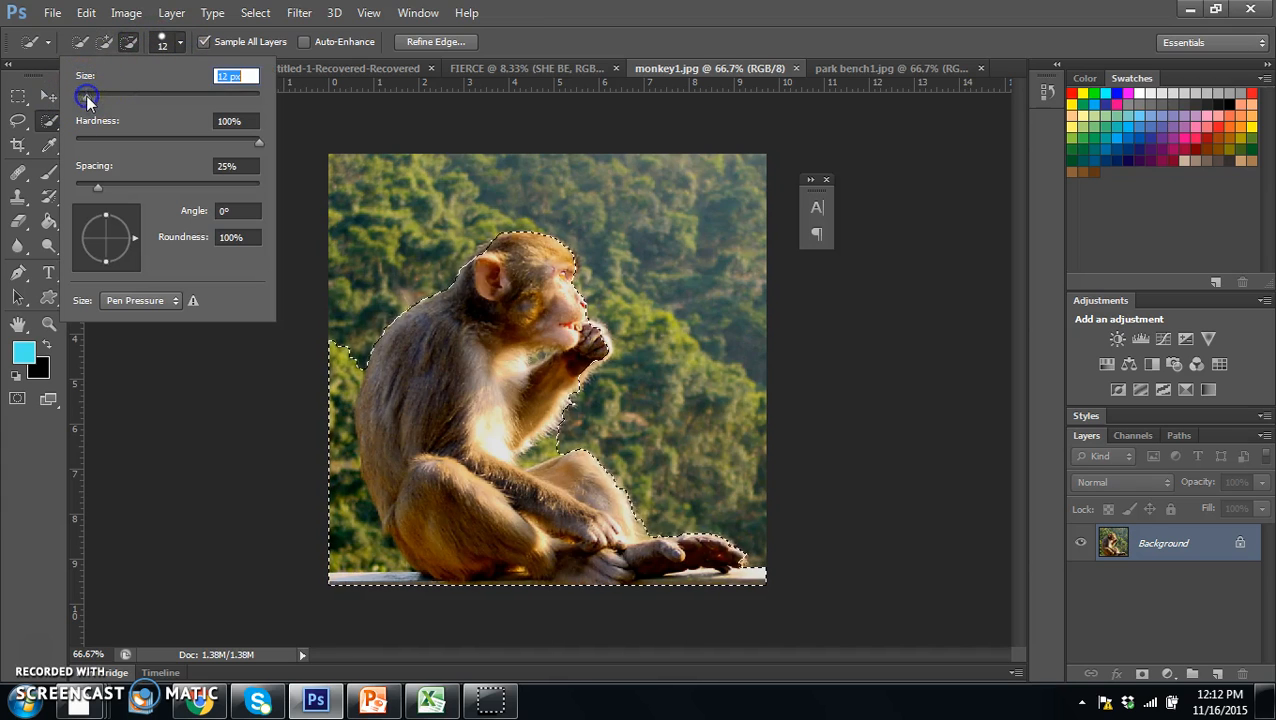
left_click(14, 461)
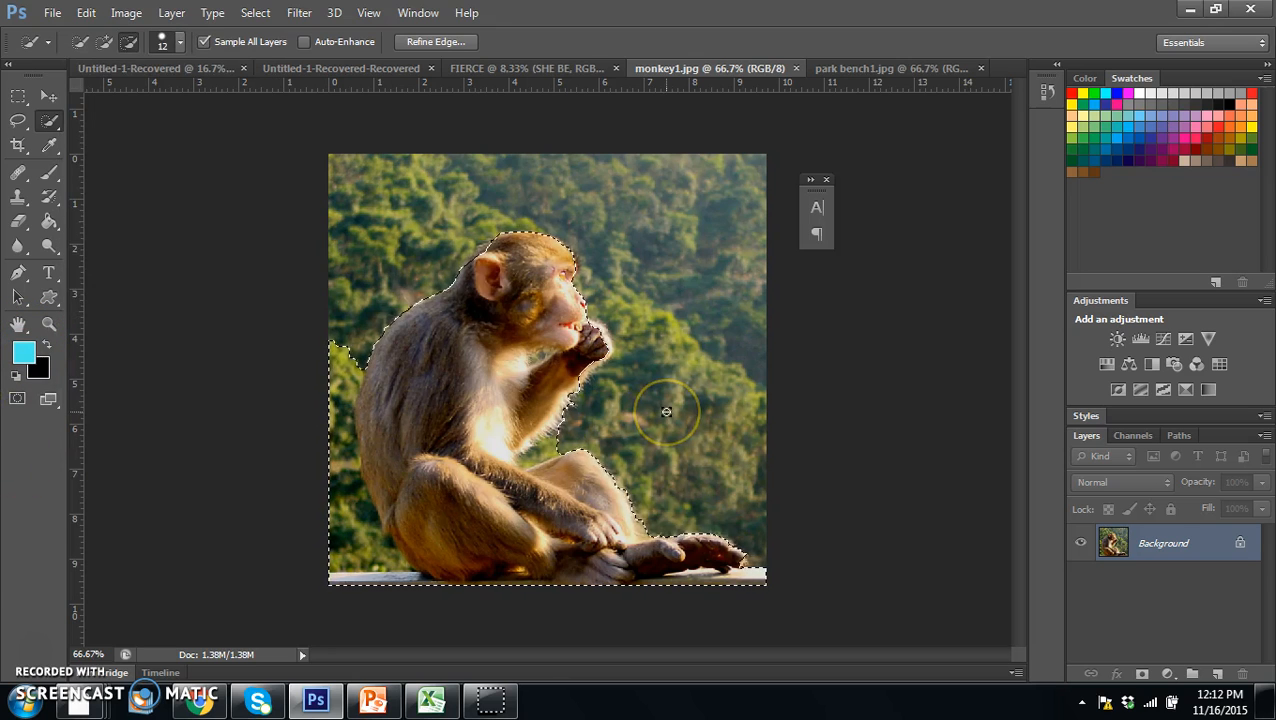
key("ctrl+plus")
key("ctrl+plus")
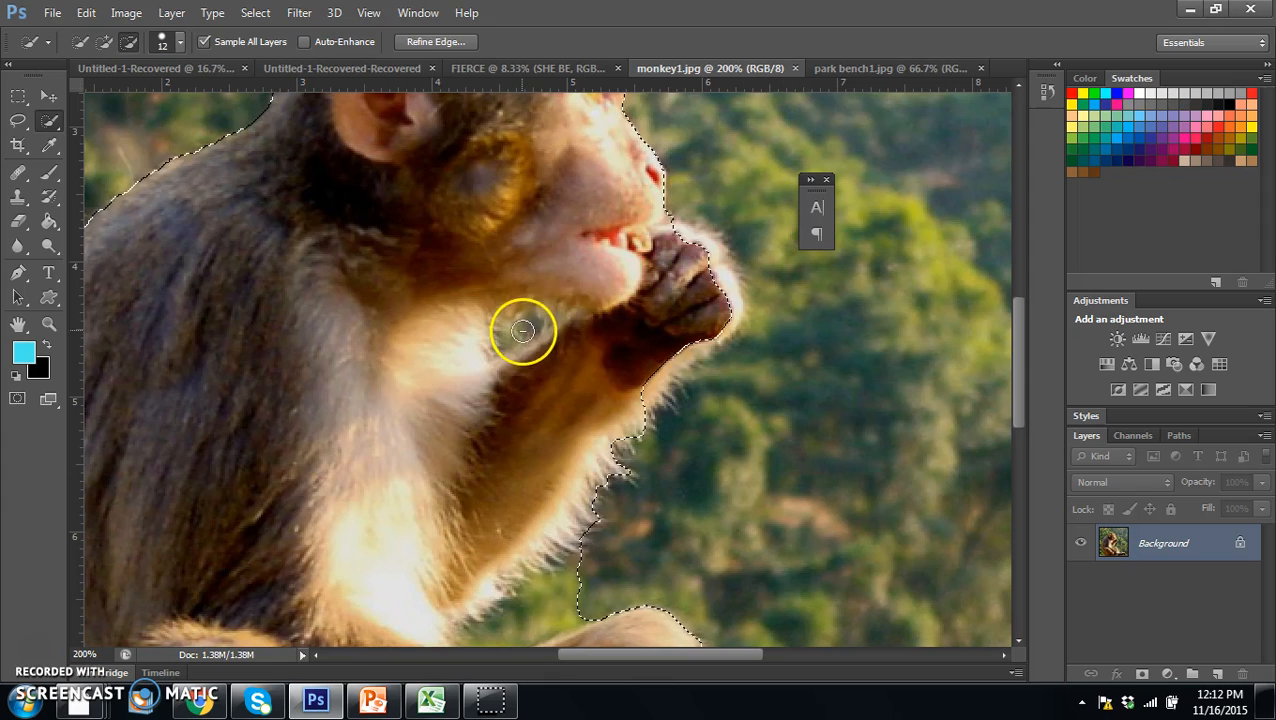
left_click_drag(525, 328, 513, 333)
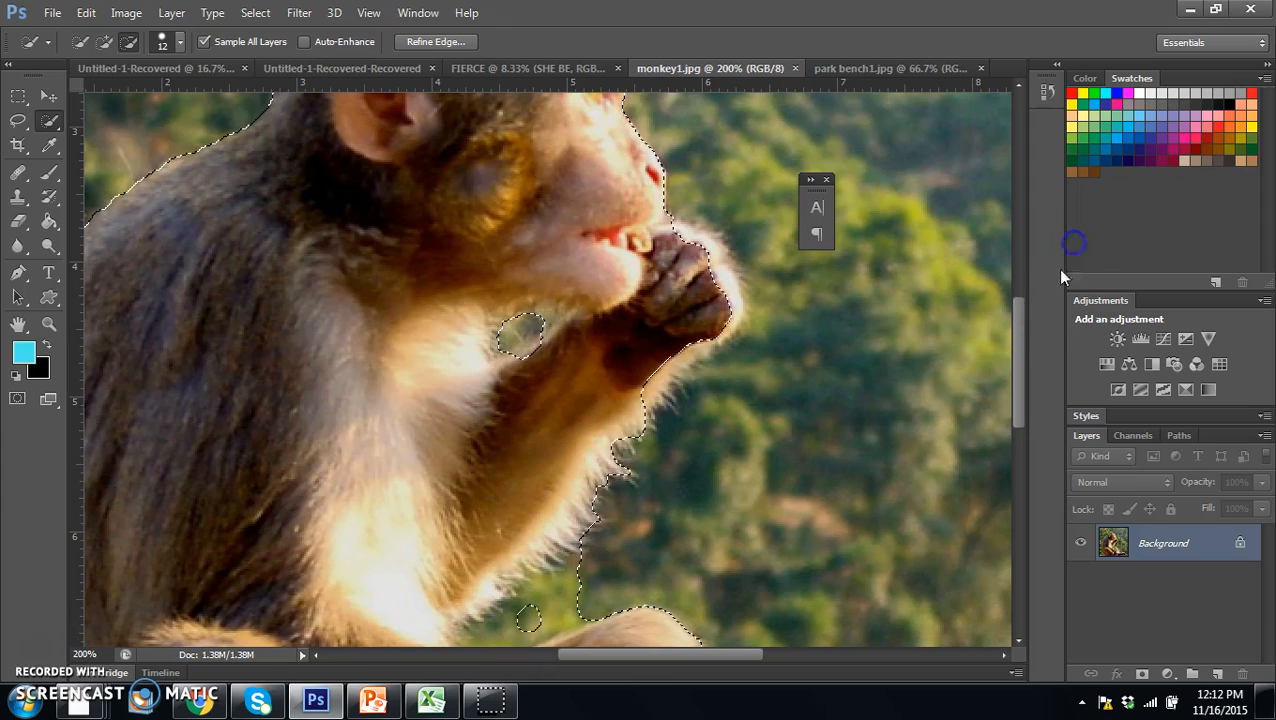
left_click_drag(1022, 337, 1022, 405)
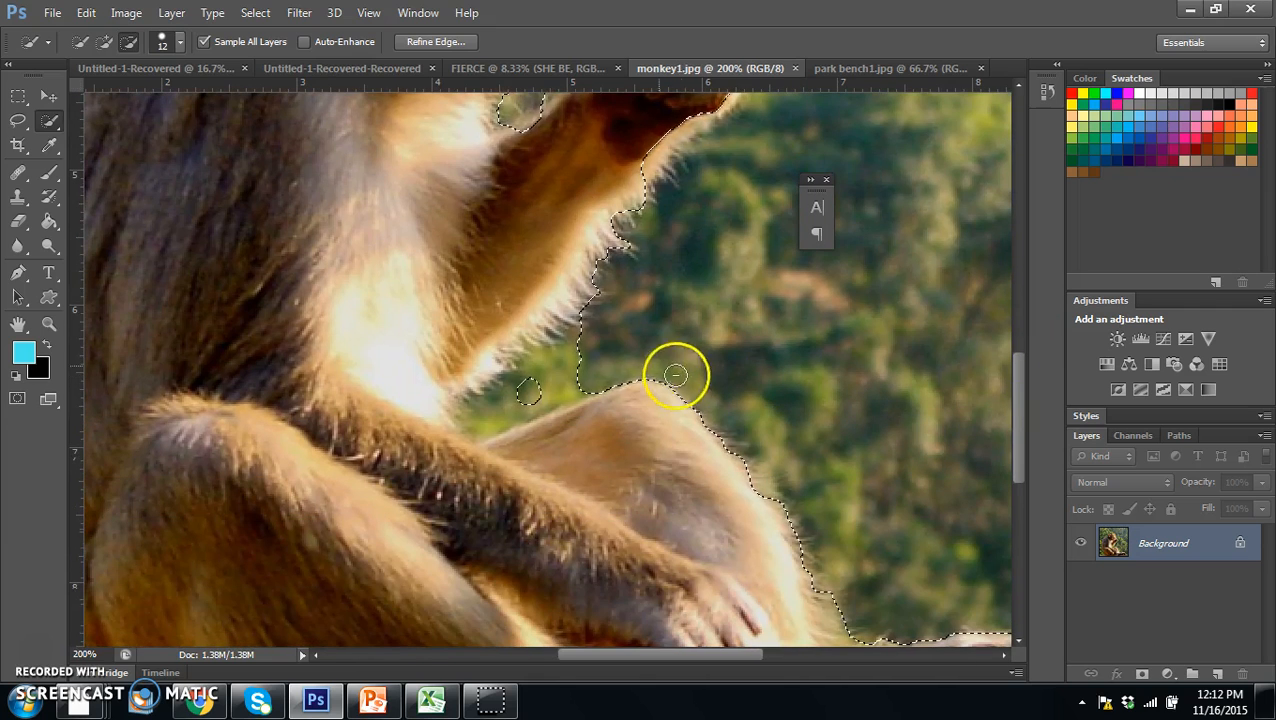
left_click_drag(535, 376, 464, 416)
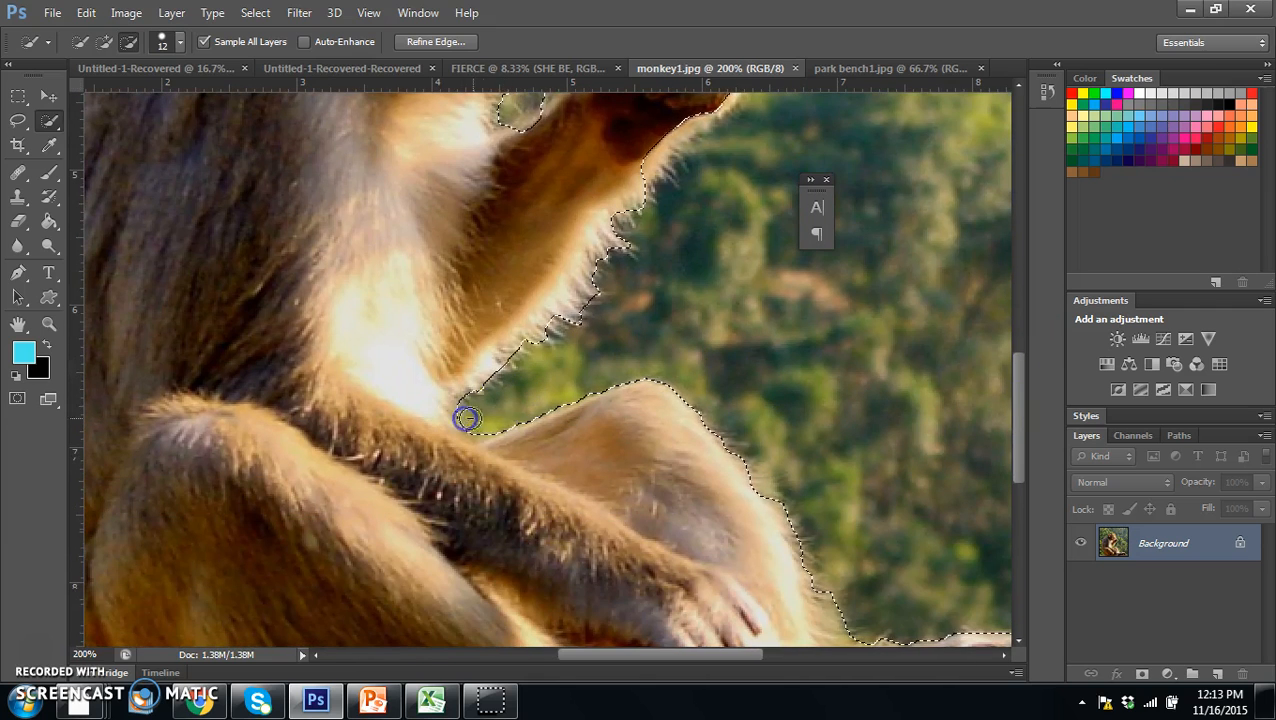
Subtract the foliage behind the monkey's back from the selection, working down to the ledge.
left_click_drag(611, 655, 505, 655)
left_click_drag(357, 279, 367, 441)
left_click(399, 105)
left_click(414, 222)
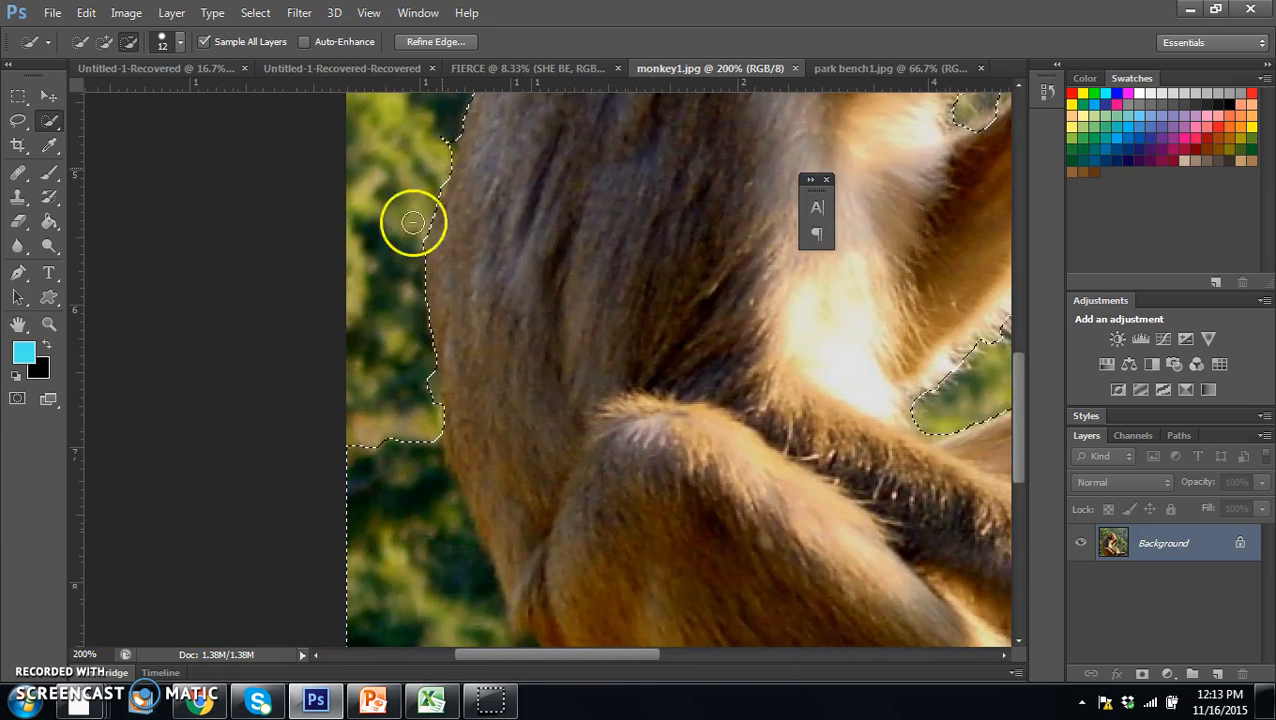
left_click_drag(380, 448, 434, 588)
left_click_drag(1018, 458, 1017, 561)
left_click(441, 219)
left_click(458, 324)
left_click(544, 354)
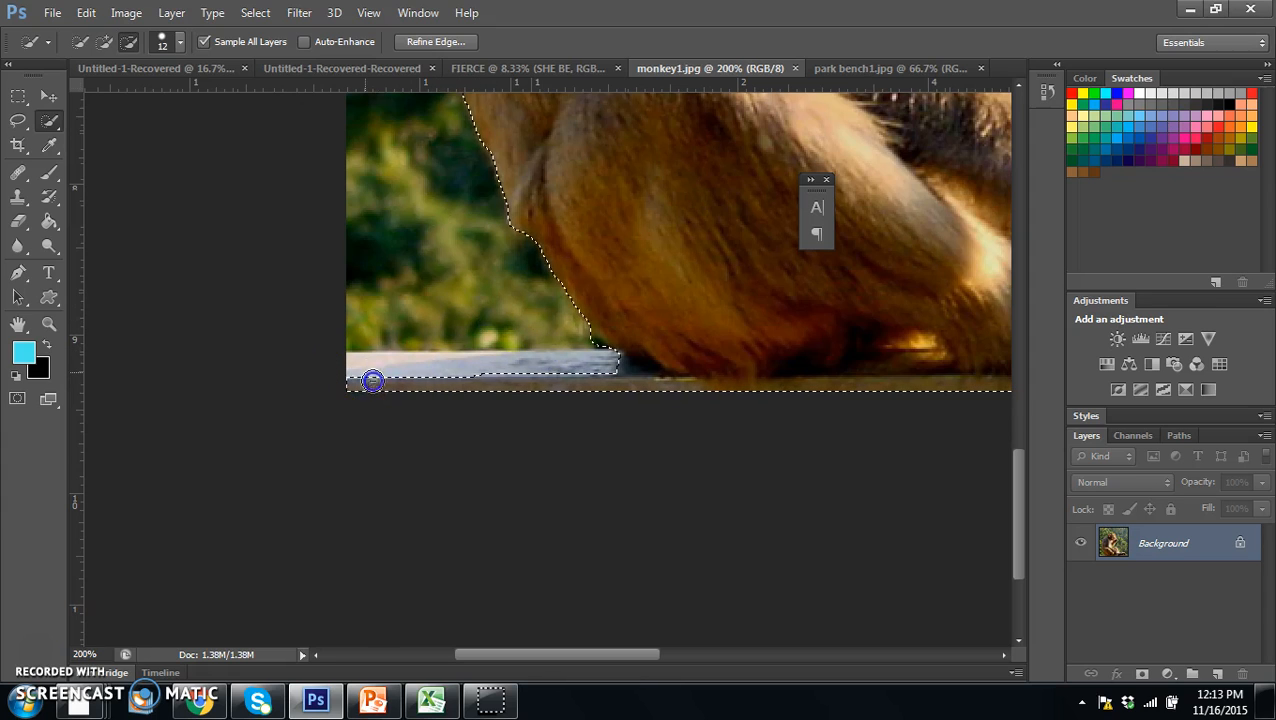
Subtract the ledge beneath the monkey's body and outstretched foot from the selection.
left_click(620, 374)
mouse_move(620, 378)
left_mouse_down()
mouse_move(742, 400)
mouse_move(838, 390)
mouse_move(733, 395)
left_mouse_up()
left_click(838, 388)
mouse_move(854, 387)
left_mouse_down()
mouse_move(901, 389)
mouse_move(893, 371)
mouse_move(918, 350)
mouse_move(869, 432)
left_mouse_up()
left_click_drag(572, 656, 732, 660)
left_click(279, 398)
left_click_drag(580, 388, 925, 393)
left_click(721, 380)
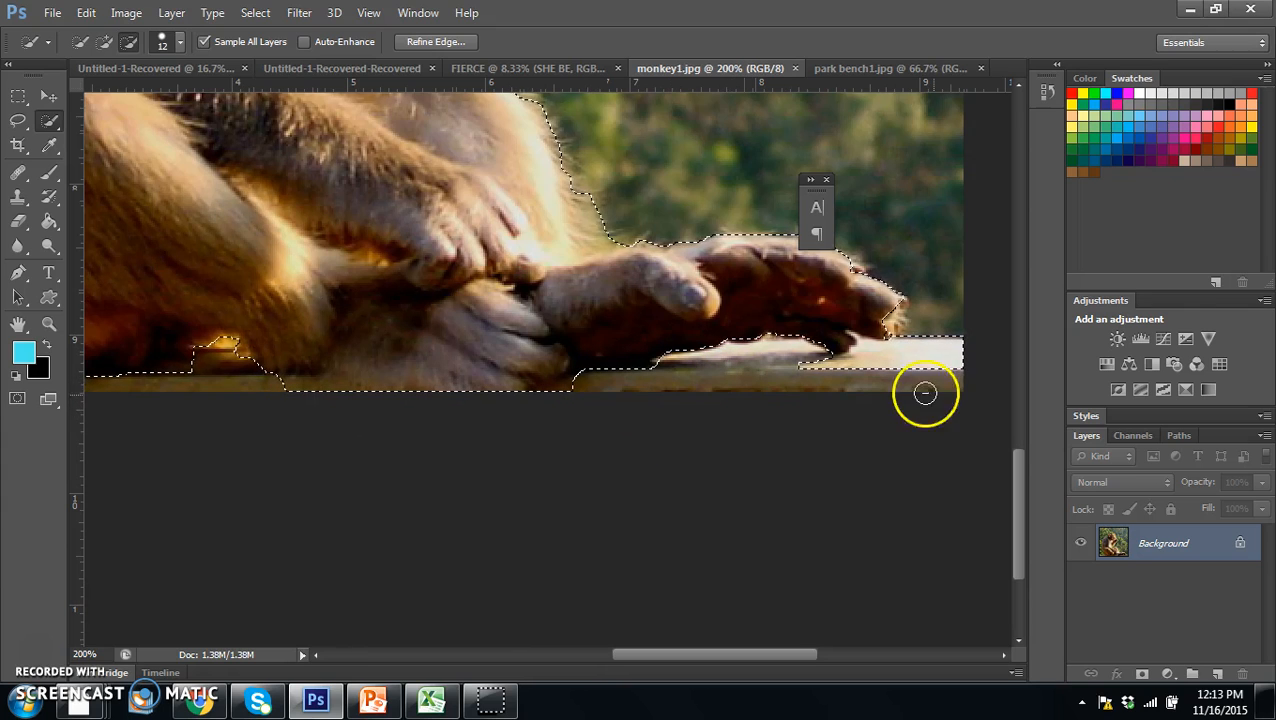
mouse_move(940, 350)
left_mouse_down()
mouse_move(735, 455)
mouse_move(480, 456)
mouse_move(368, 392)
mouse_move(252, 377)
left_mouse_up()
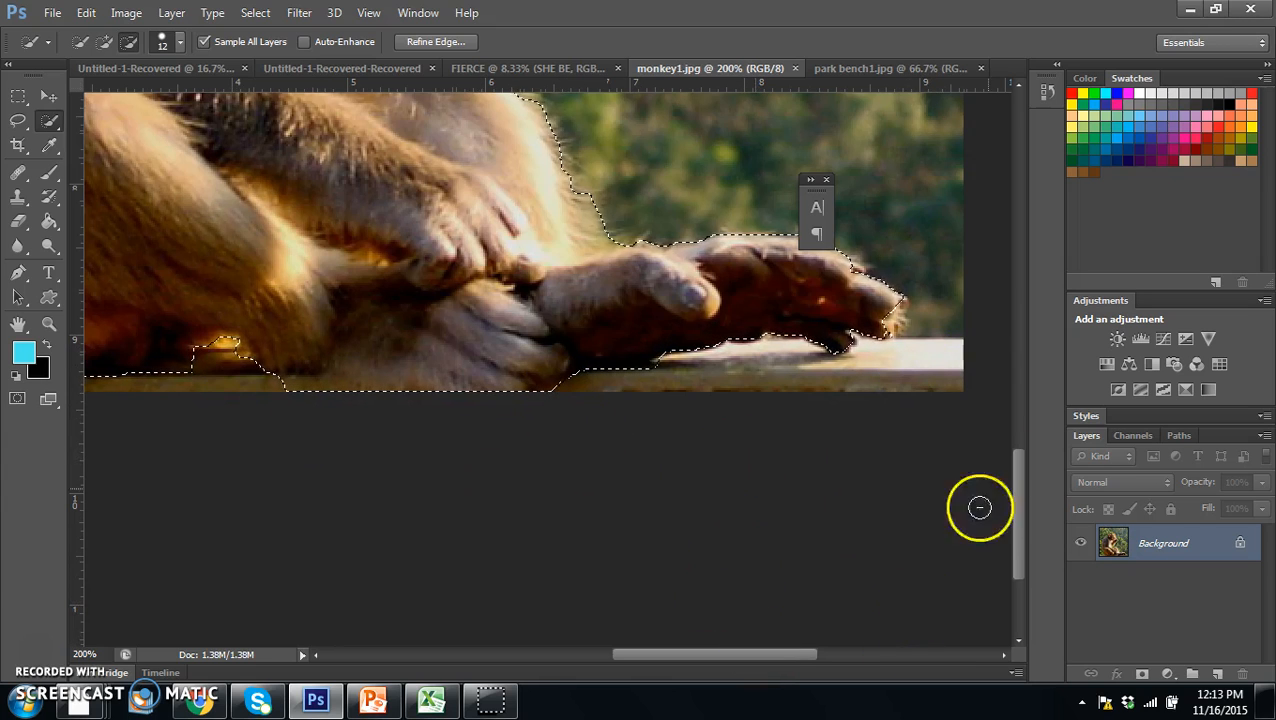
Check the selection outline and refine its edge around the small gap beneath the monkey's bent leg.
left_click_drag(1019, 541, 1040, 355)
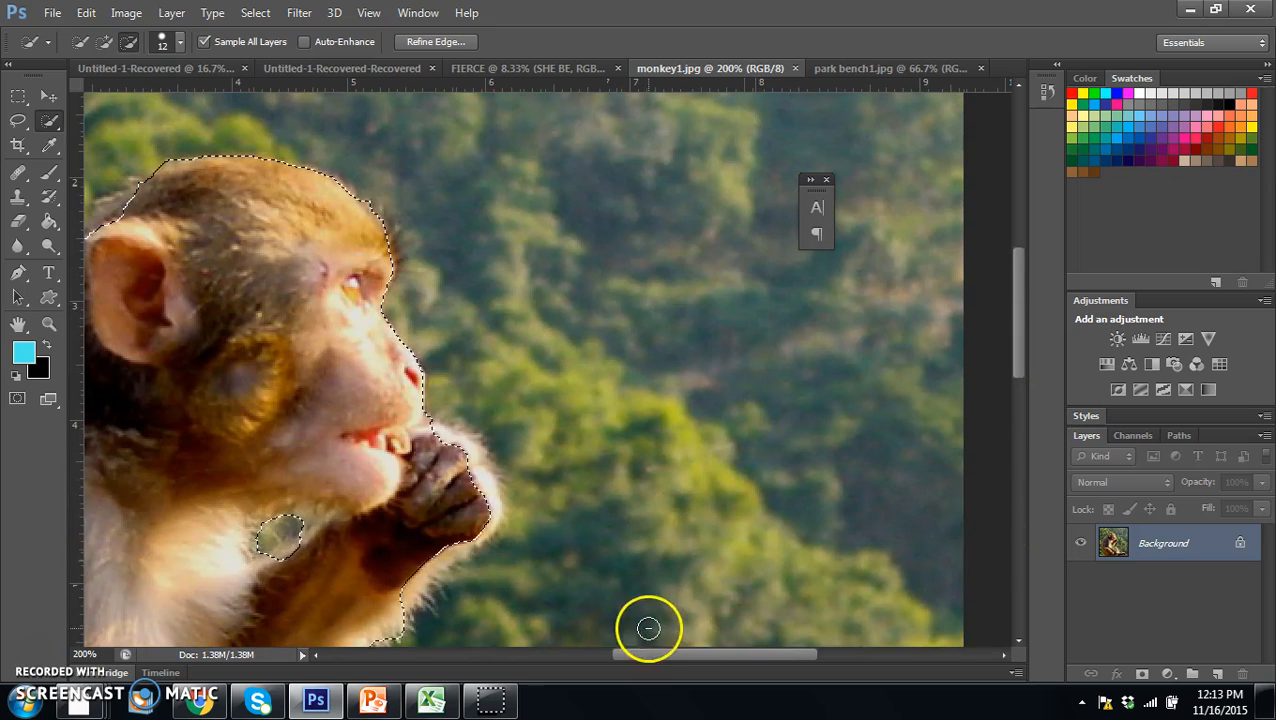
left_click_drag(668, 657, 612, 672)
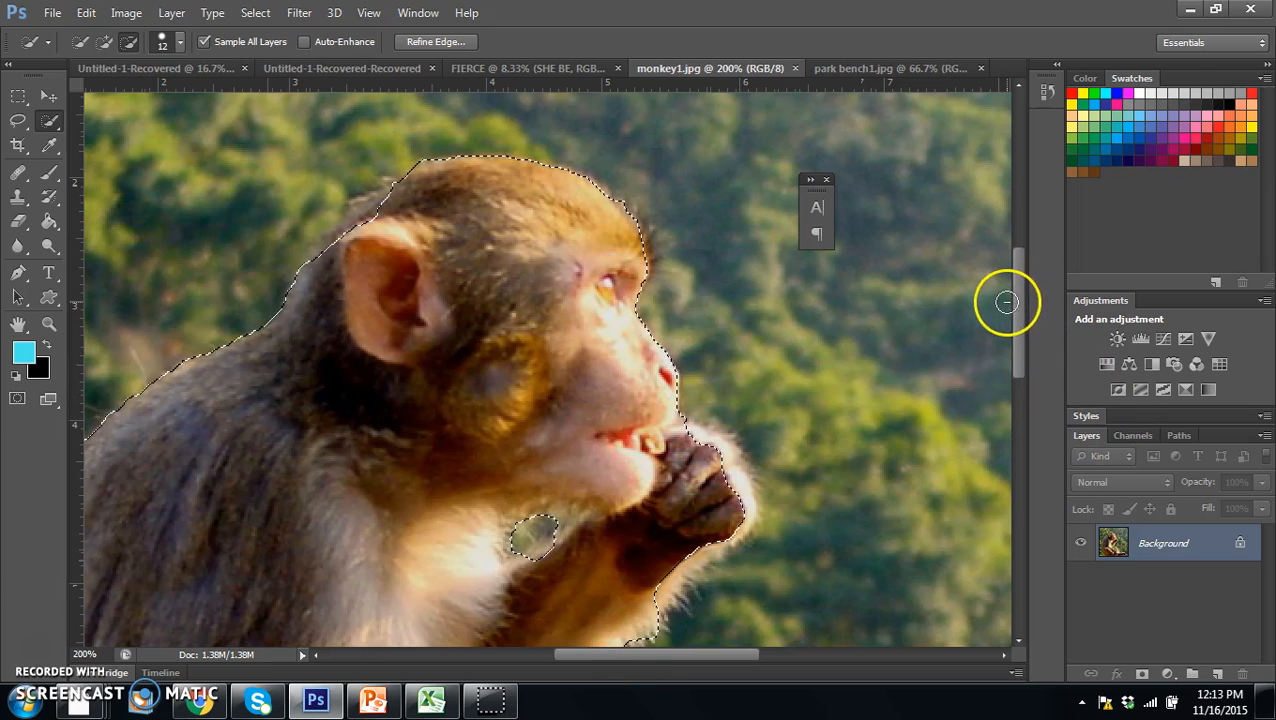
left_click_drag(1007, 302, 992, 510)
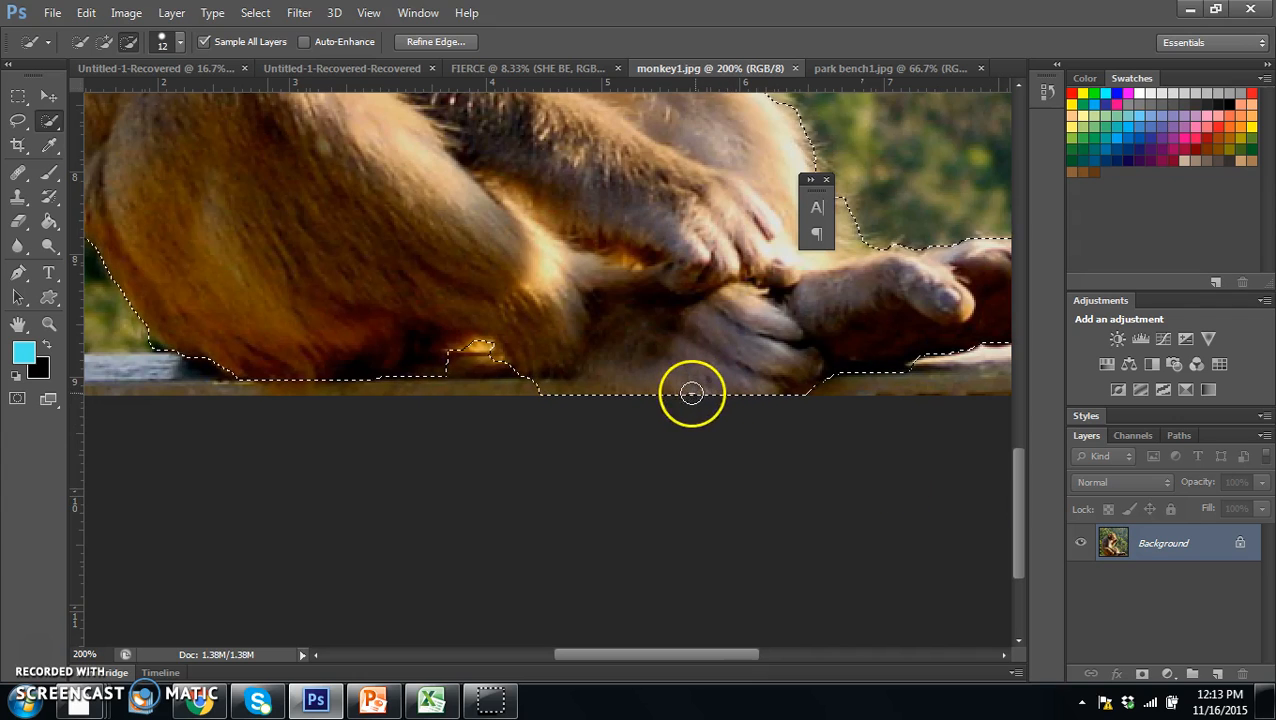
left_click(104, 41)
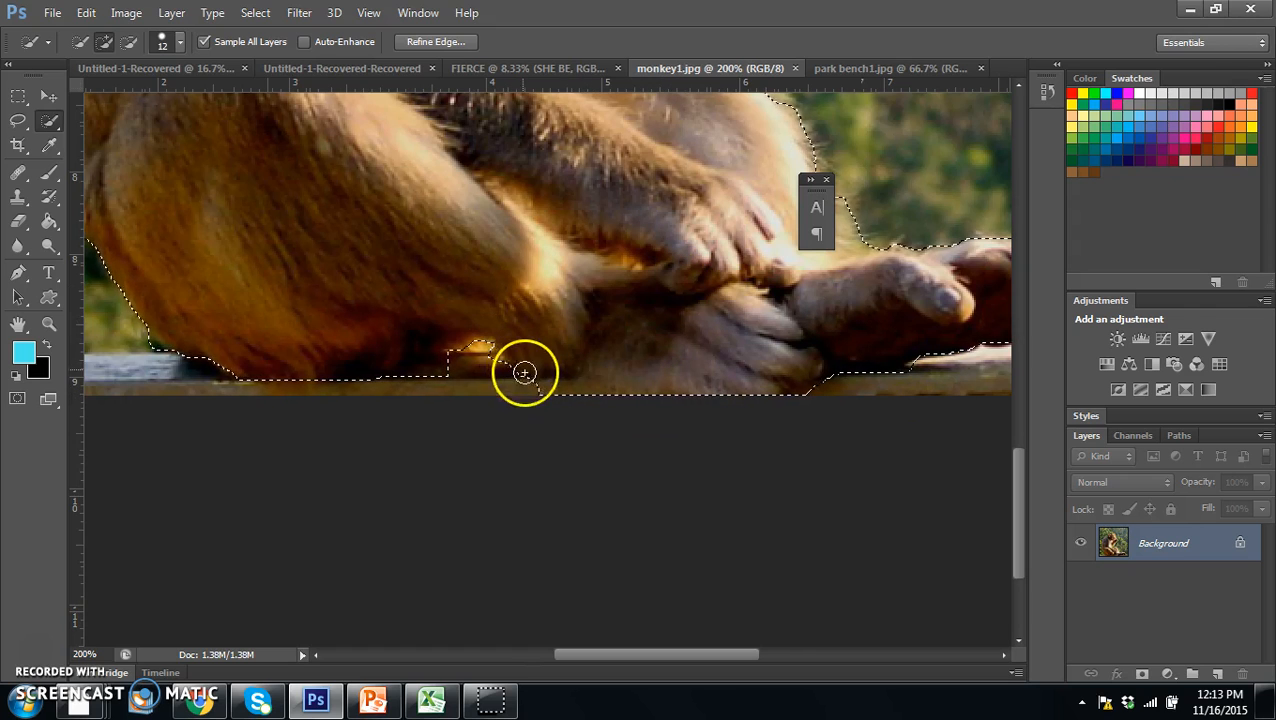
left_click(128, 41)
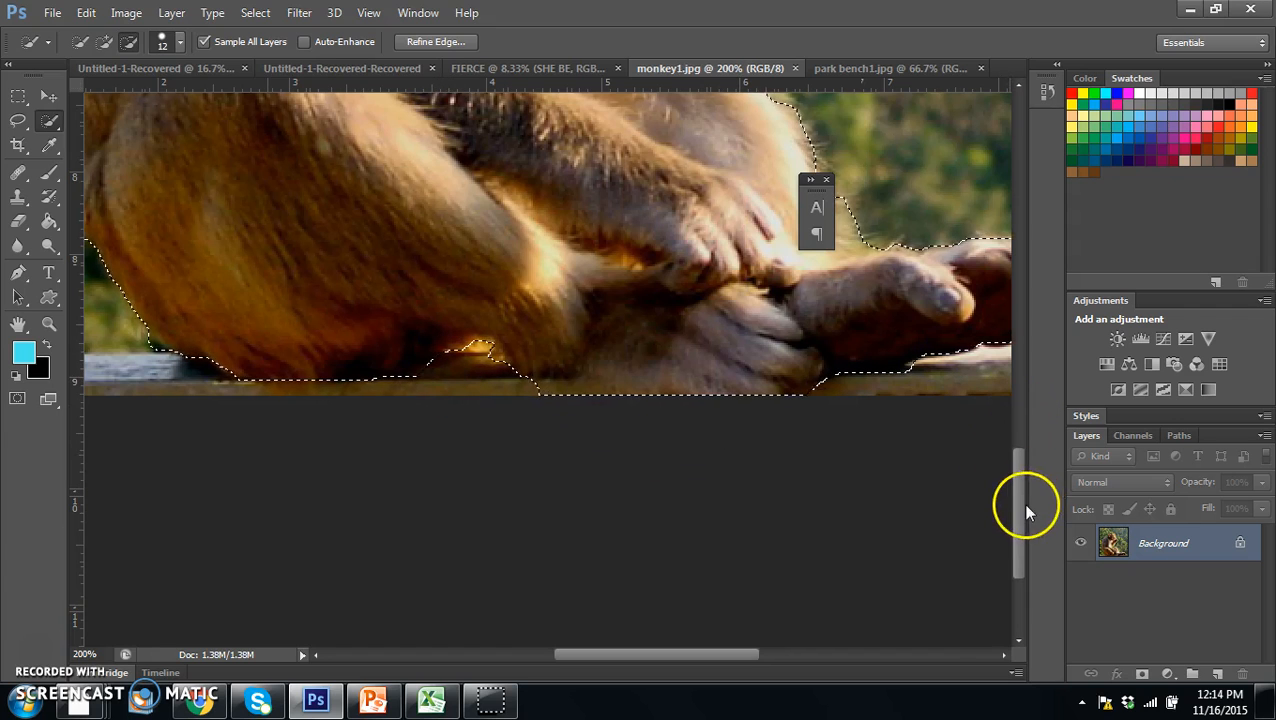
Add the missing fur at the back of the monkey's head, above the ear, to the selection.
scroll(1027, 480, "up", 6)
scroll(1010, 455, "up", 3)
left_click_drag(1018, 455, 1014, 333)
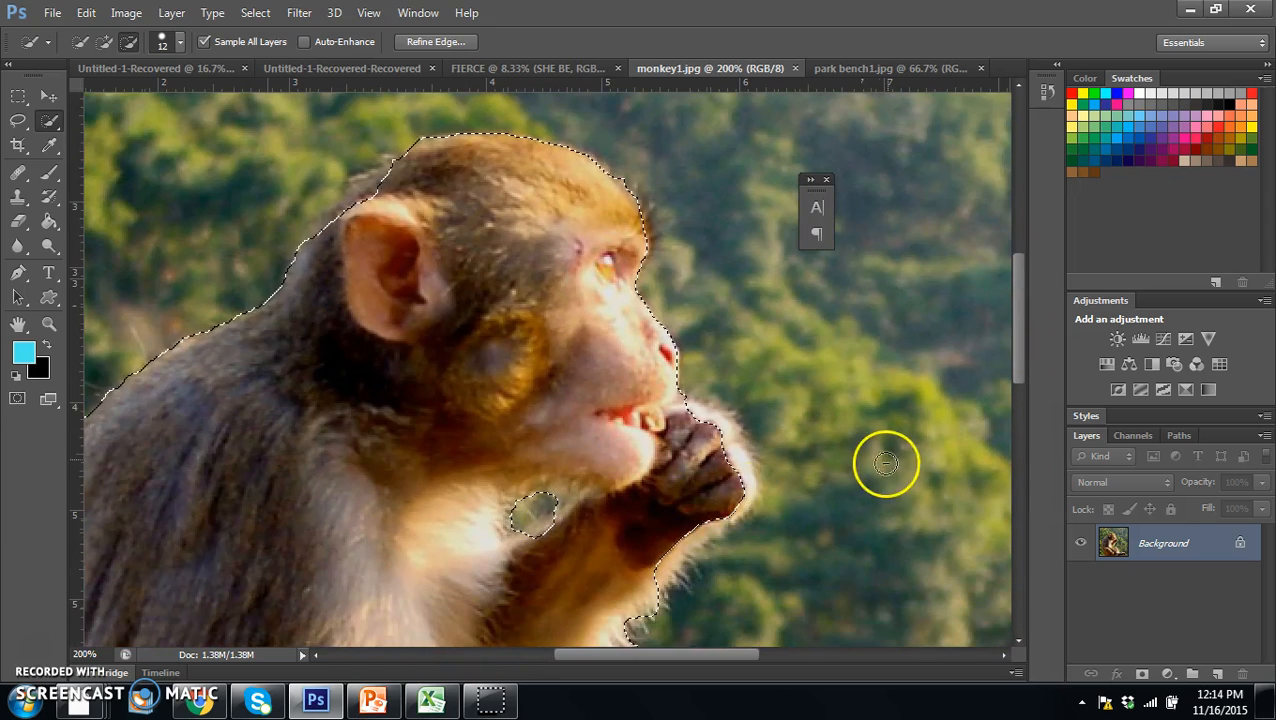
left_click(104, 42)
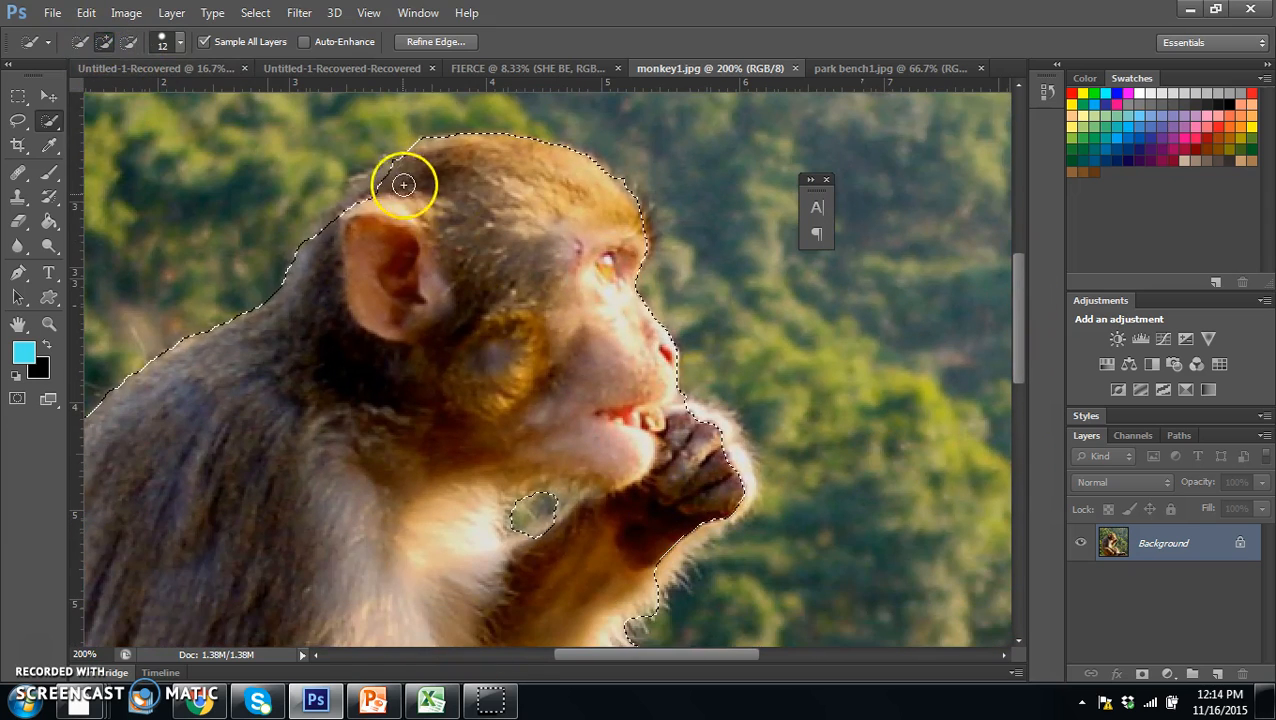
left_click_drag(373, 188, 358, 199)
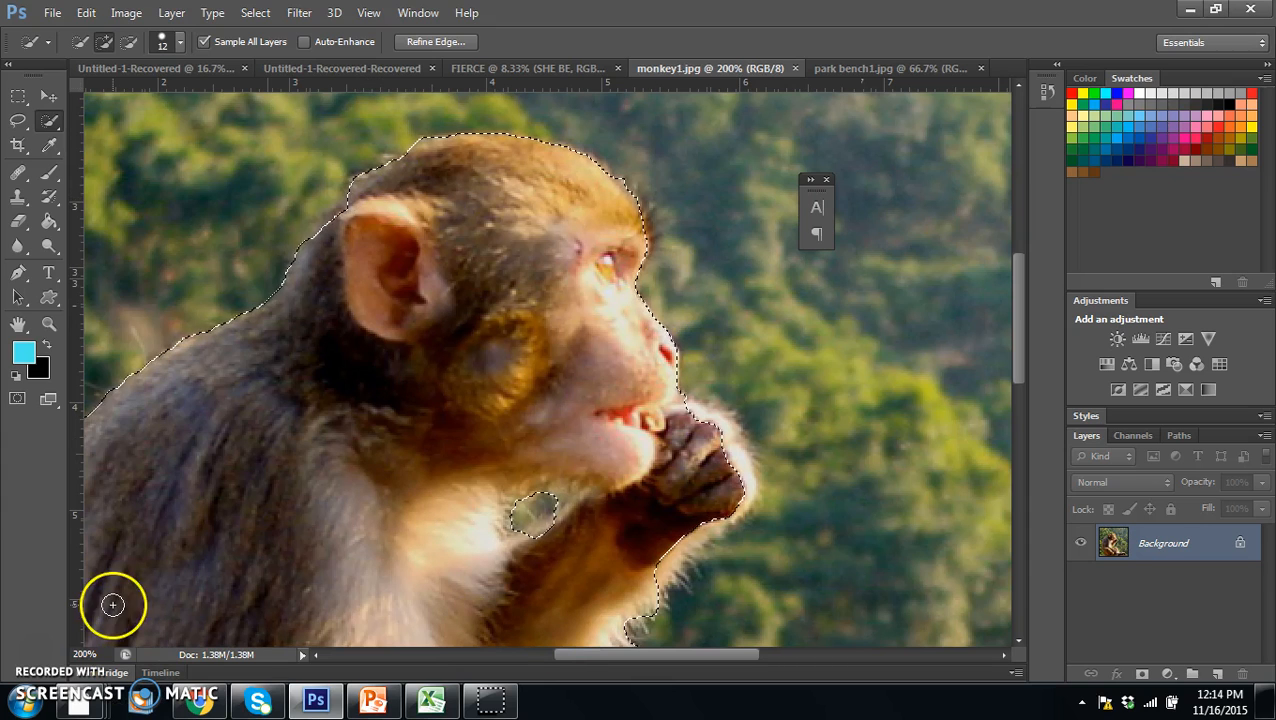
key("ctrl+minus")
key("ctrl+minus")
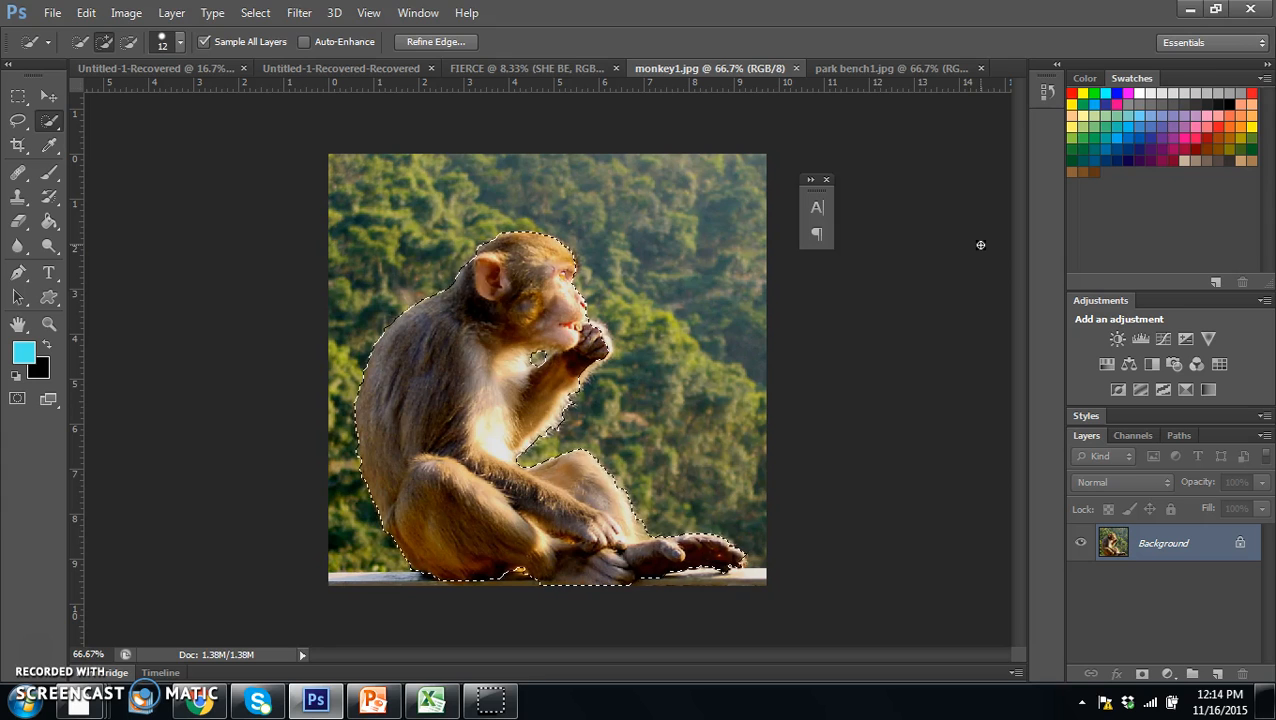
Refine the edge of the monkey selection with a feather of 2.8 px, outputting to a selection.
left_click(258, 13)
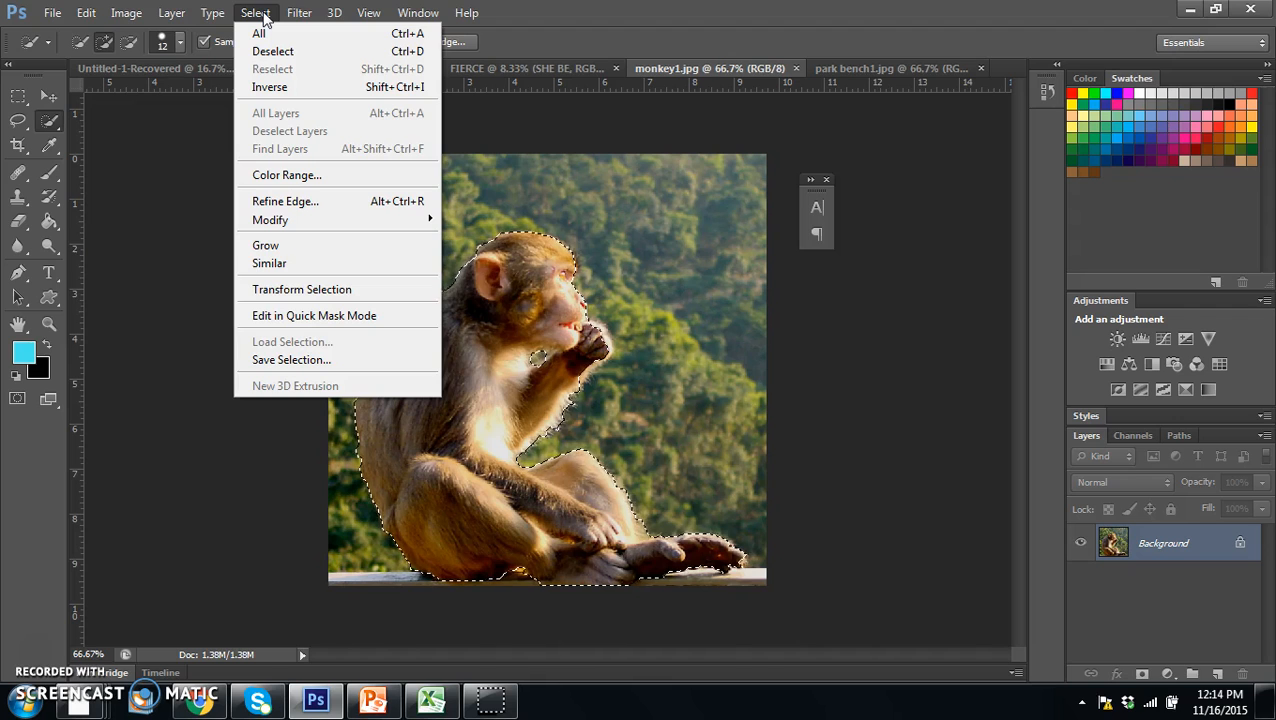
left_click(343, 206)
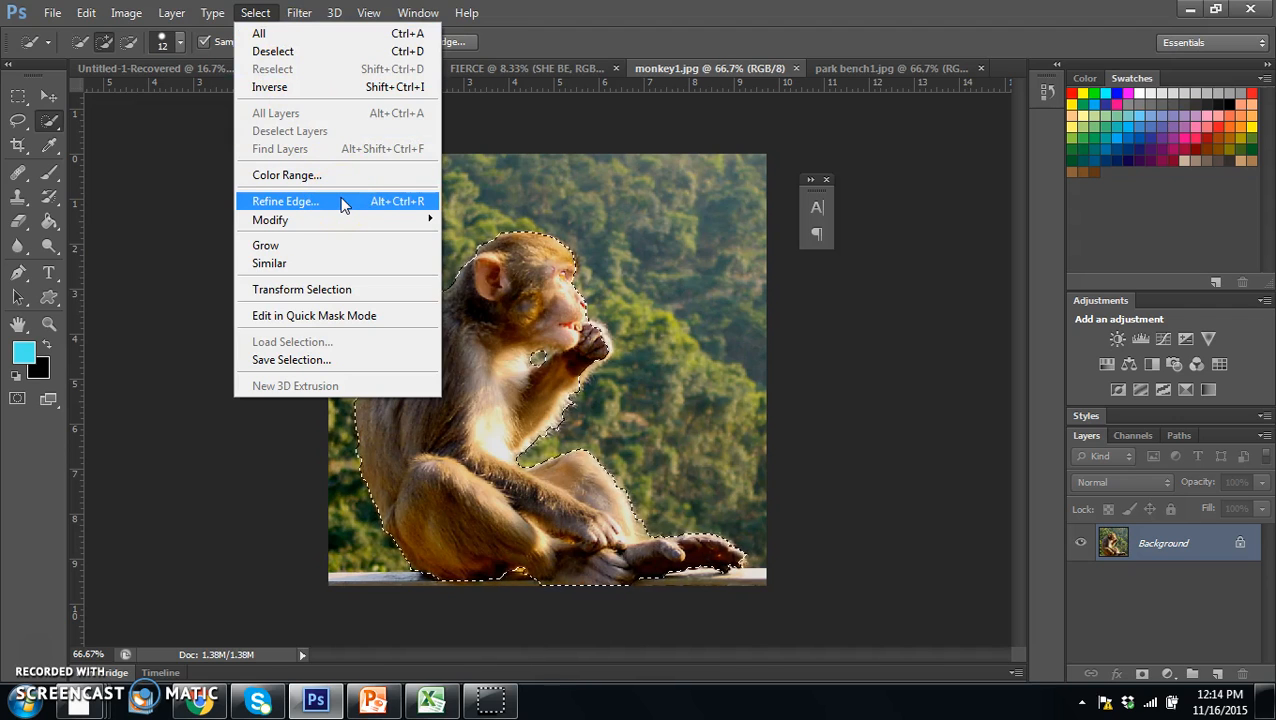
left_click(343, 204)
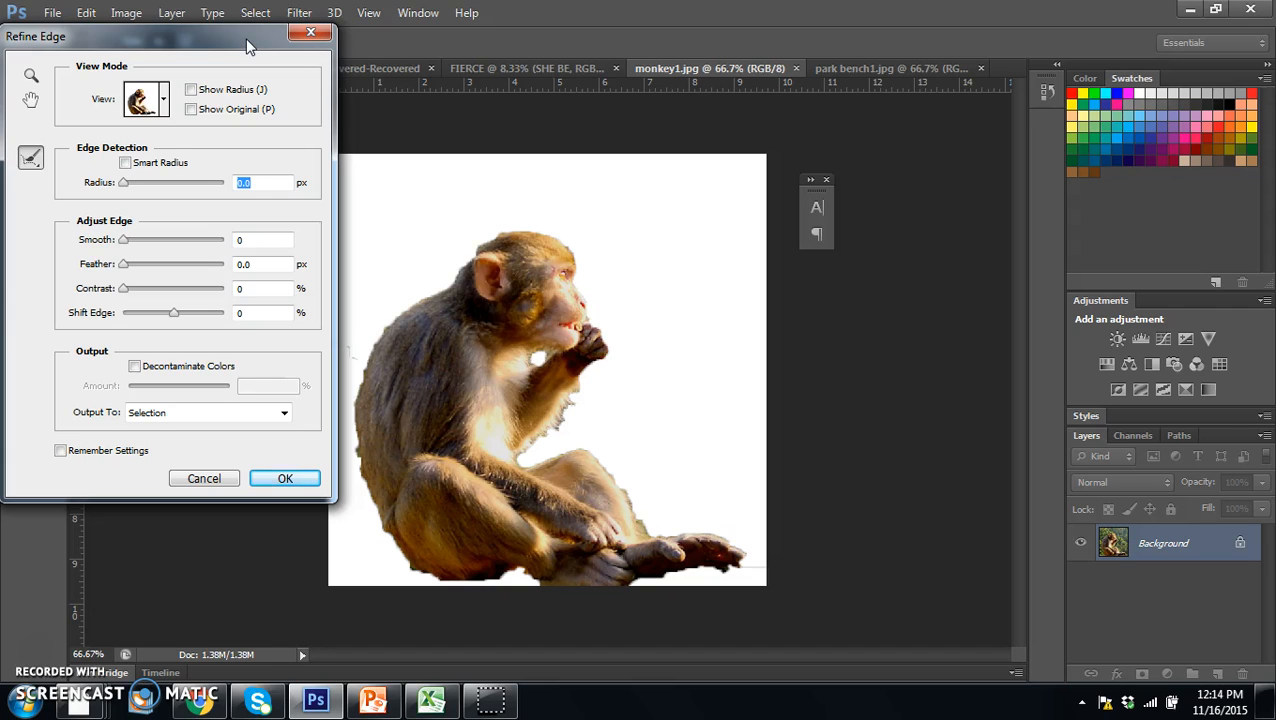
left_click_drag(245, 38, 249, 65)
left_click(436, 90)
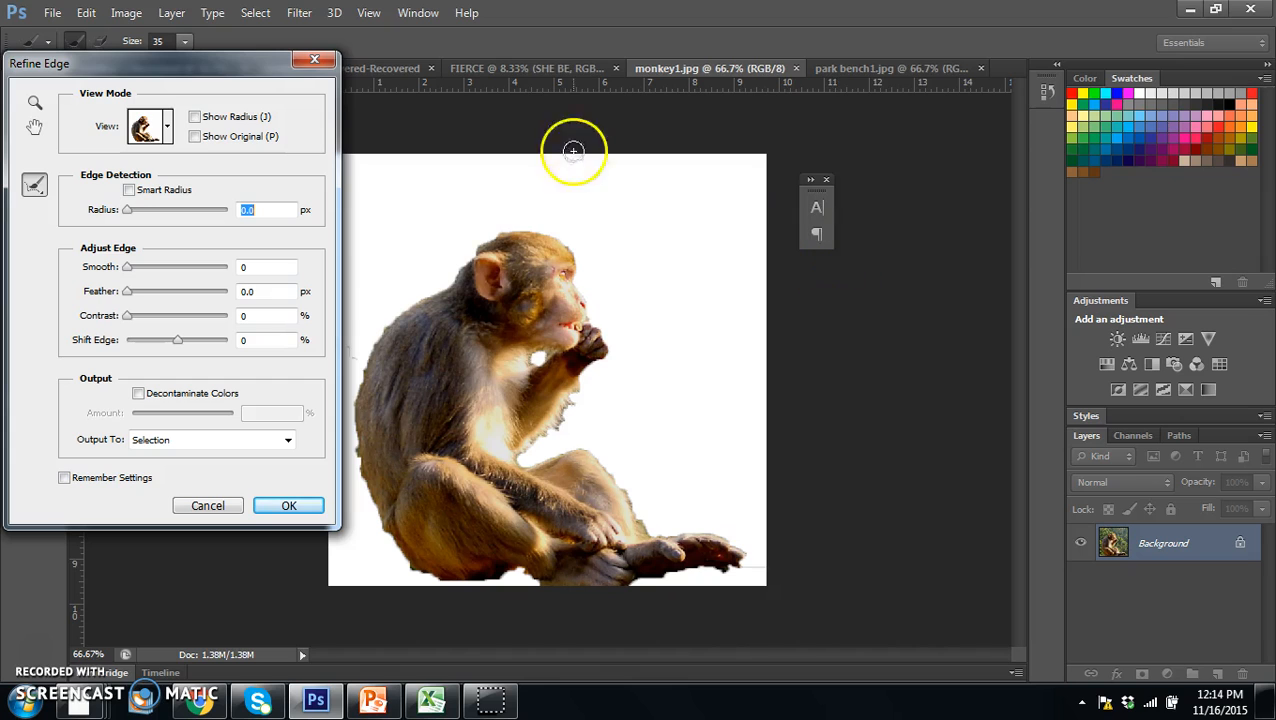
left_click(256, 13)
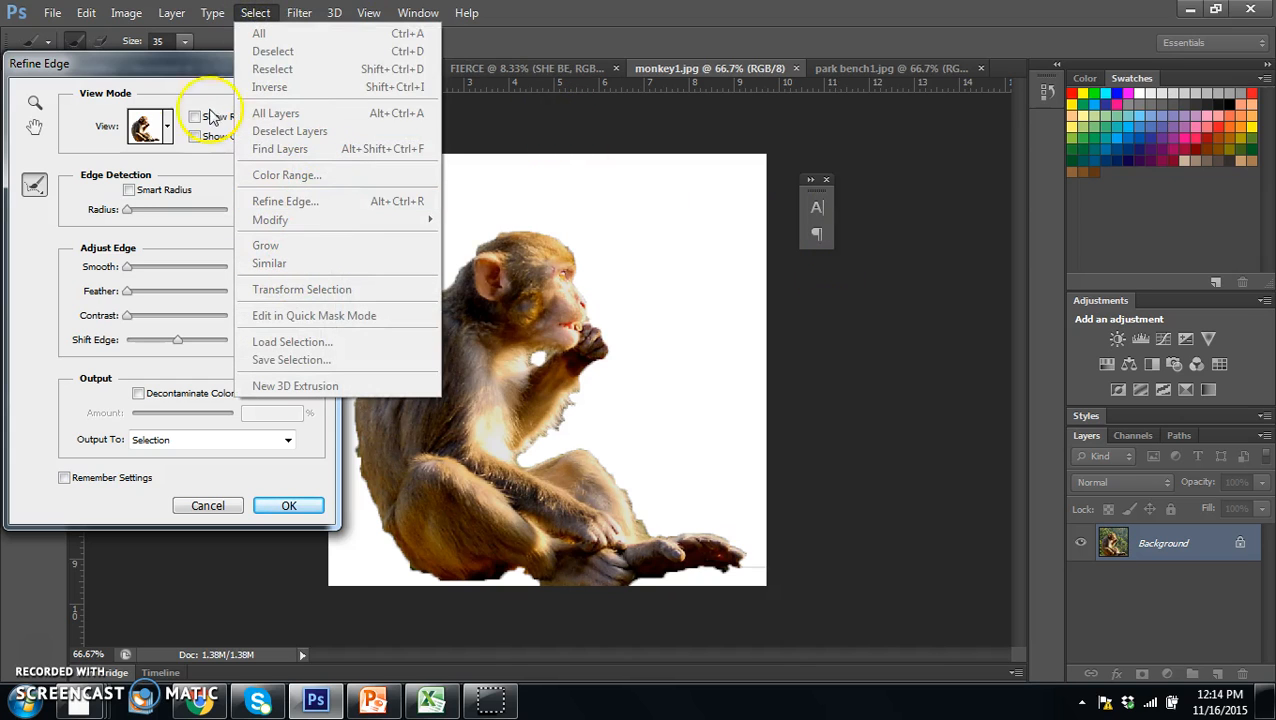
left_click(153, 61)
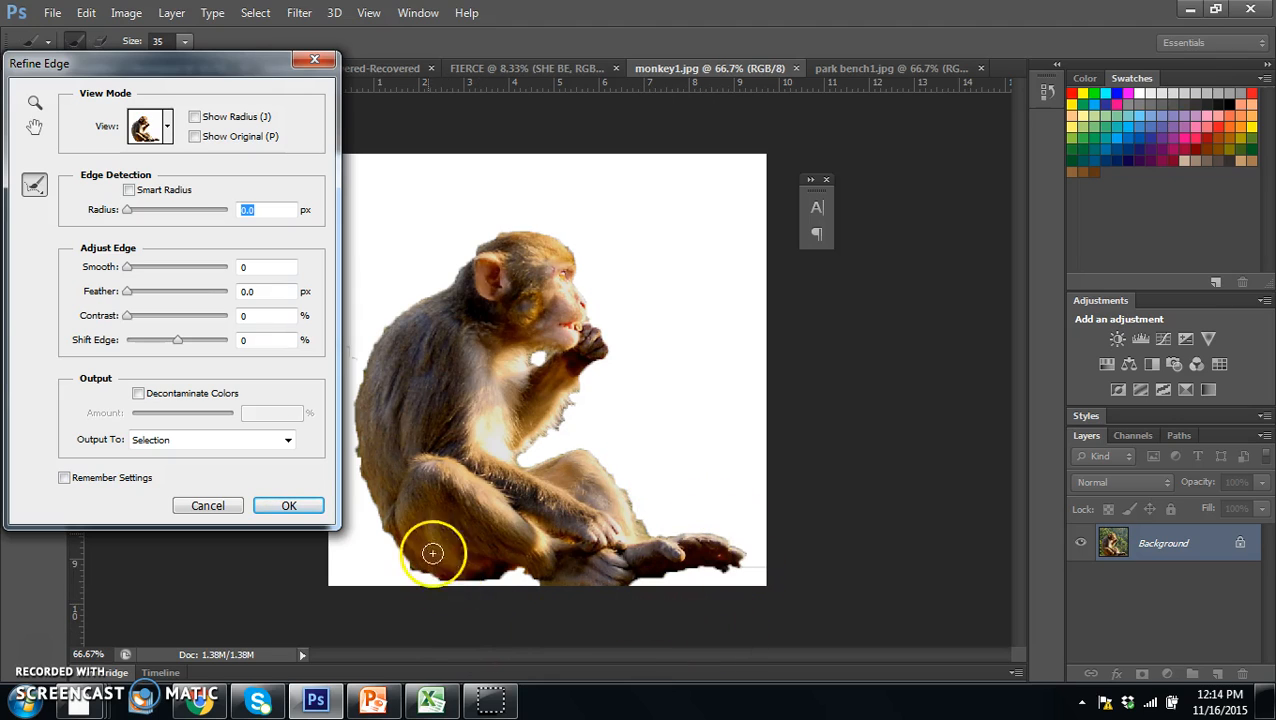
left_click(127, 293)
left_click_drag(127, 293, 140, 291)
left_click_drag(158, 70, 178, 74)
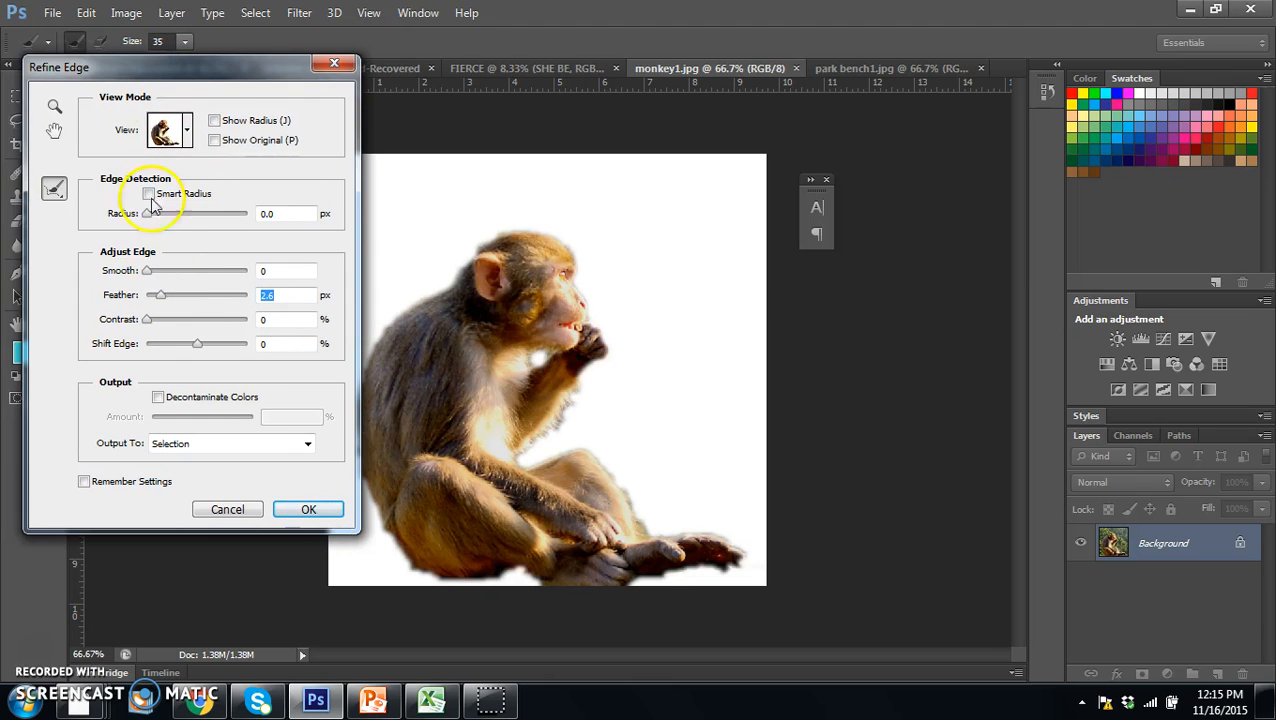
mouse_move(156, 296)
left_mouse_down()
mouse_move(167, 305)
mouse_move(162, 292)
left_mouse_up()
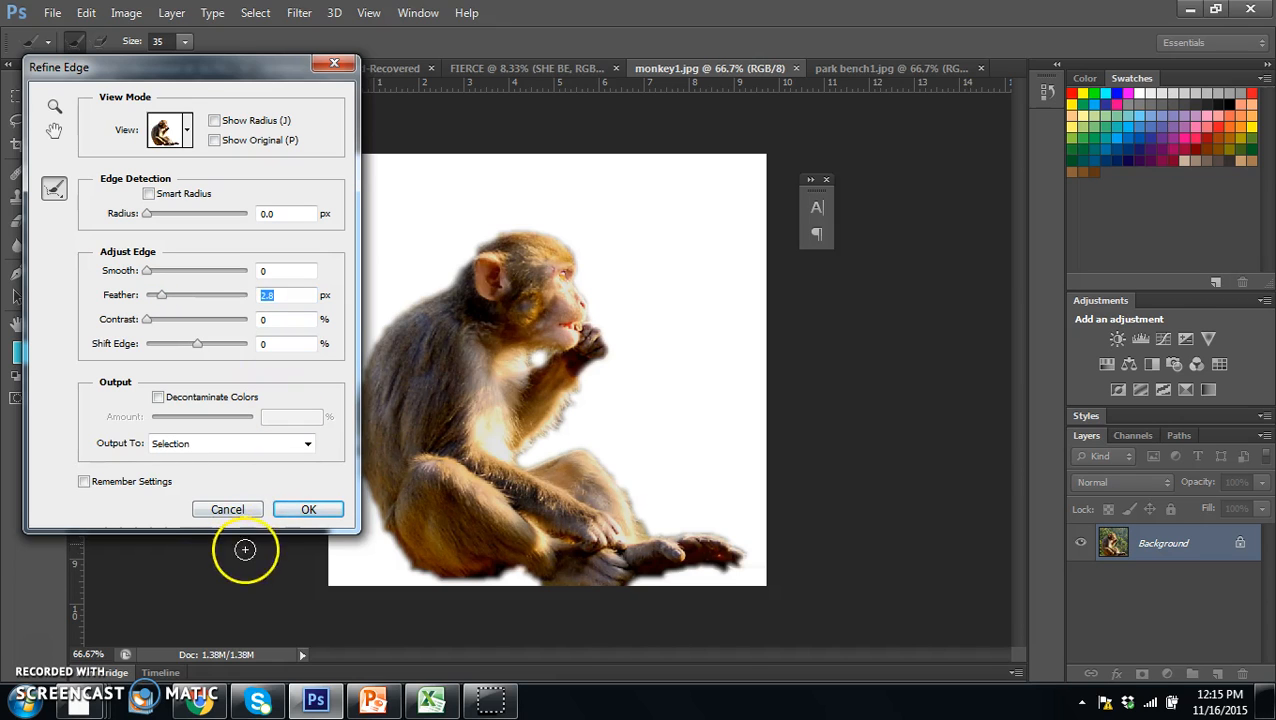
left_click(307, 512)
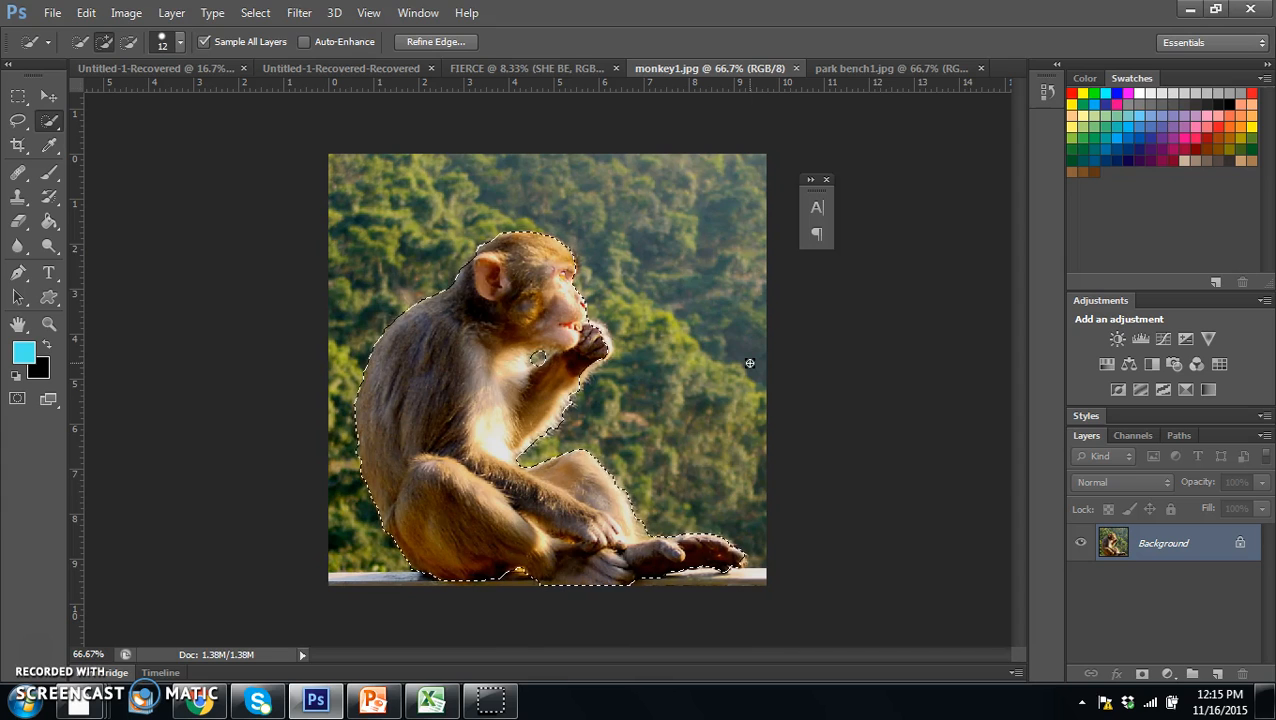
Copy the selected monkey onto its own layer and check the cut-out by hiding and reshowing the background.
left_click(486, 88)
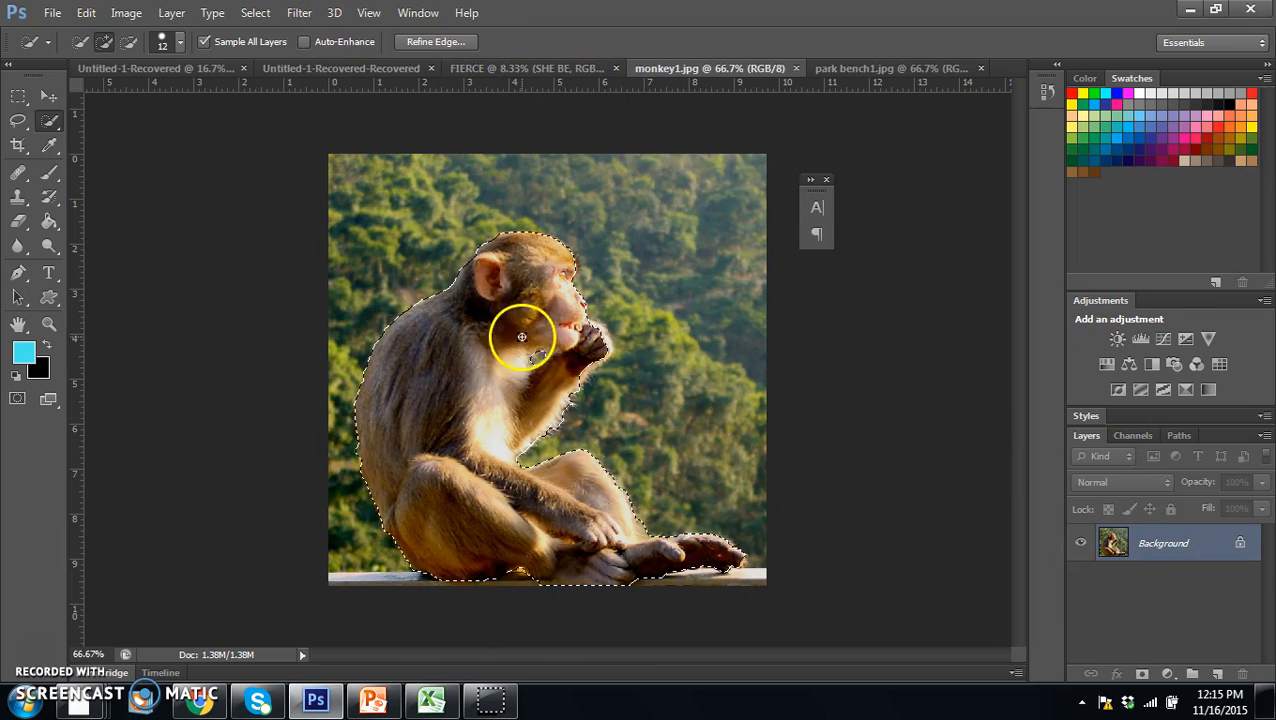
right_click(484, 316)
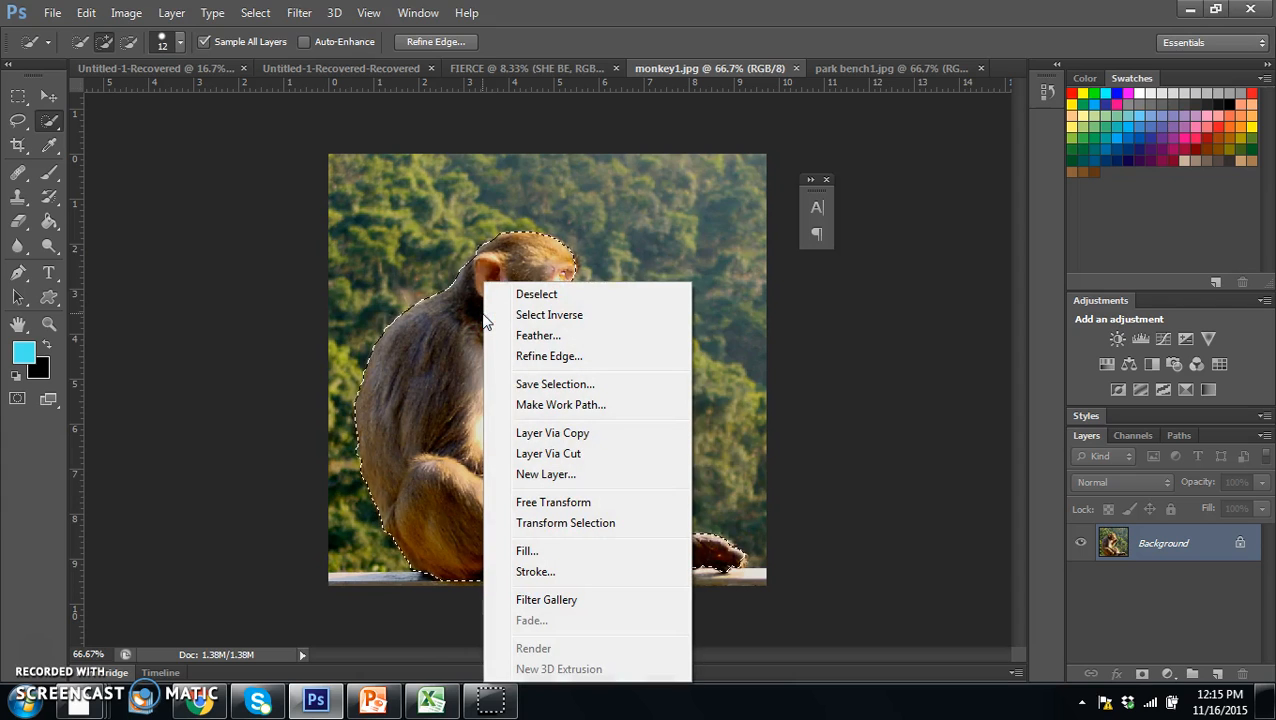
left_click(560, 433)
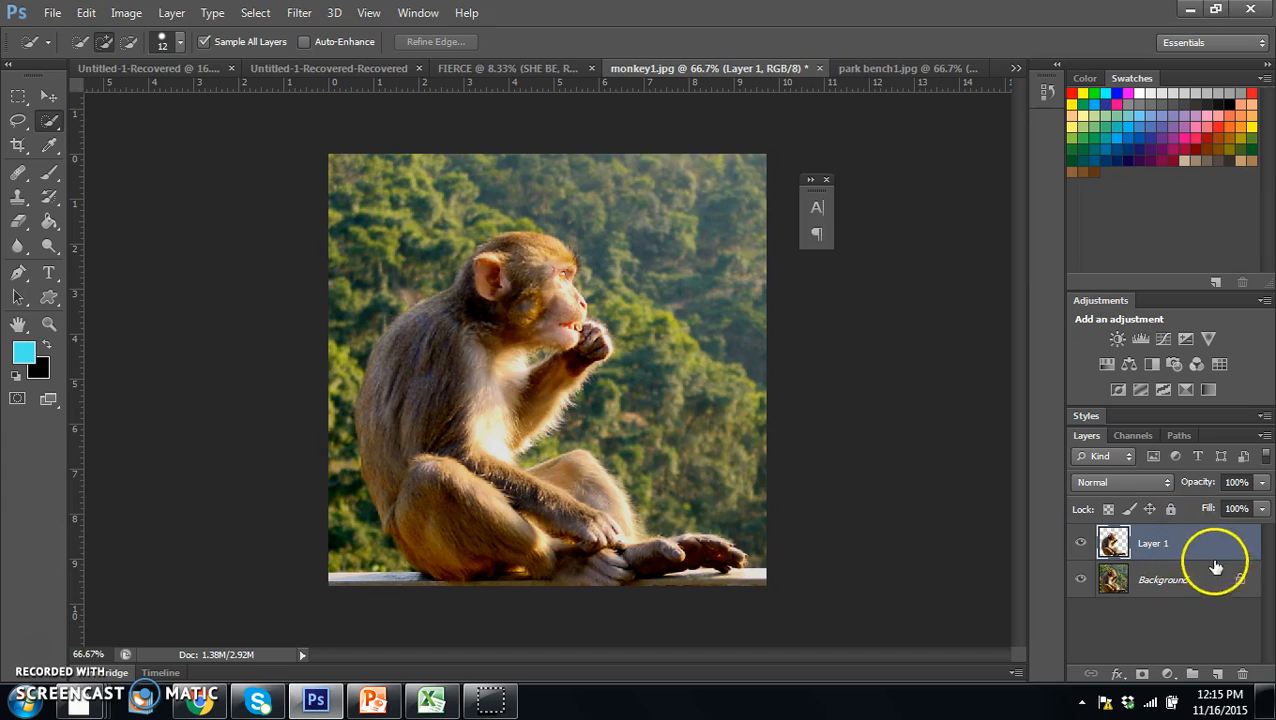
left_click(1080, 580)
left_click(1080, 580)
left_click(1080, 580)
left_click(1080, 580)
left_click(1240, 541)
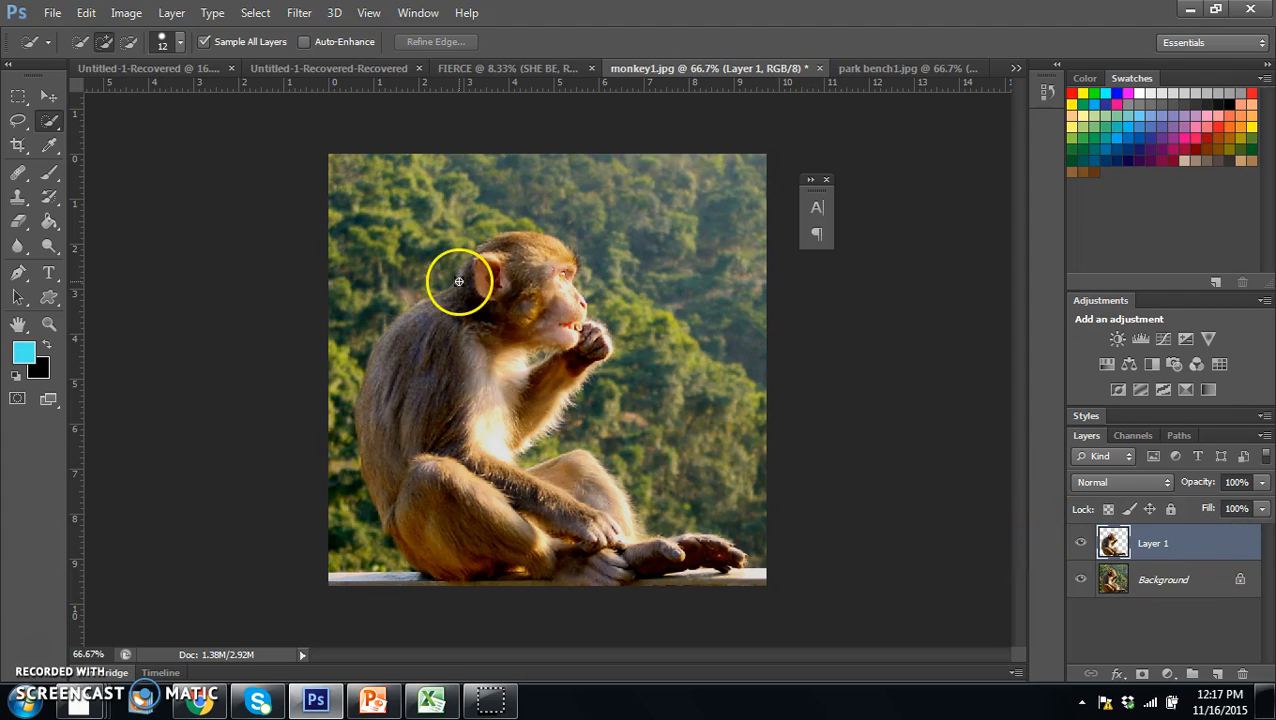
Move the monkey cut-out layer into the park bench1.jpg document, with transform controls enabled.
left_click(45, 96)
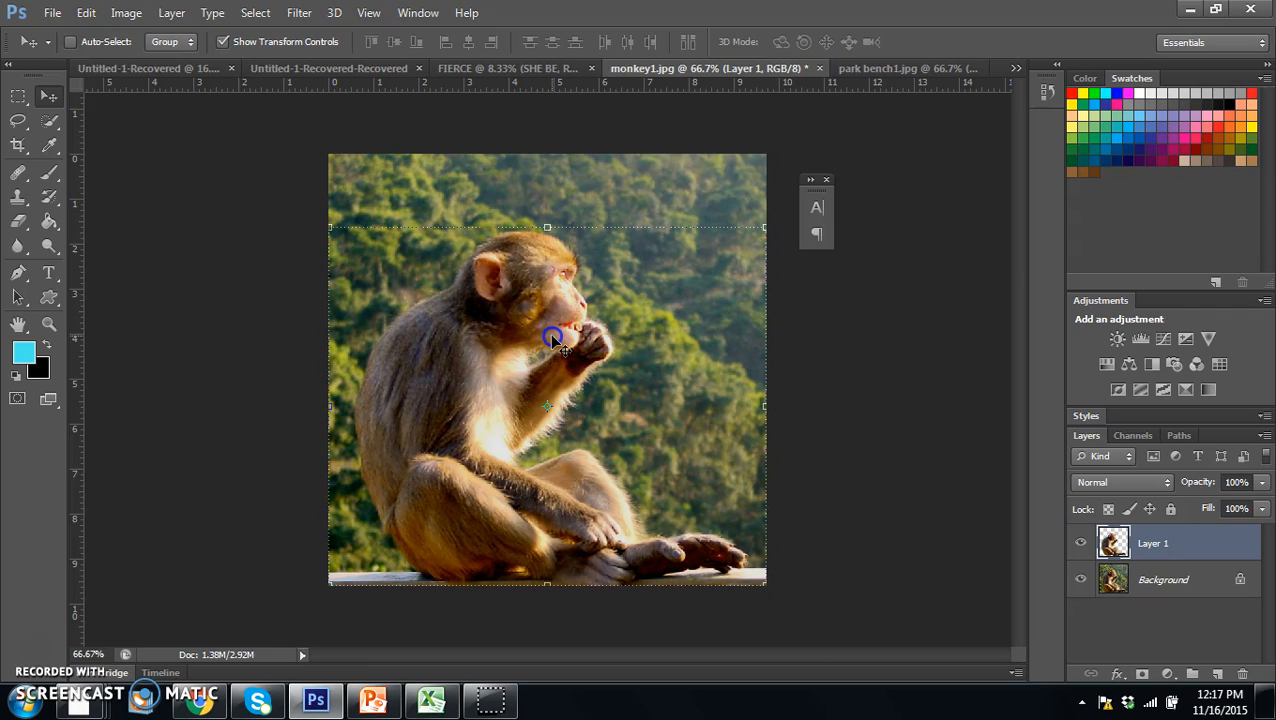
left_click_drag(552, 338, 527, 318)
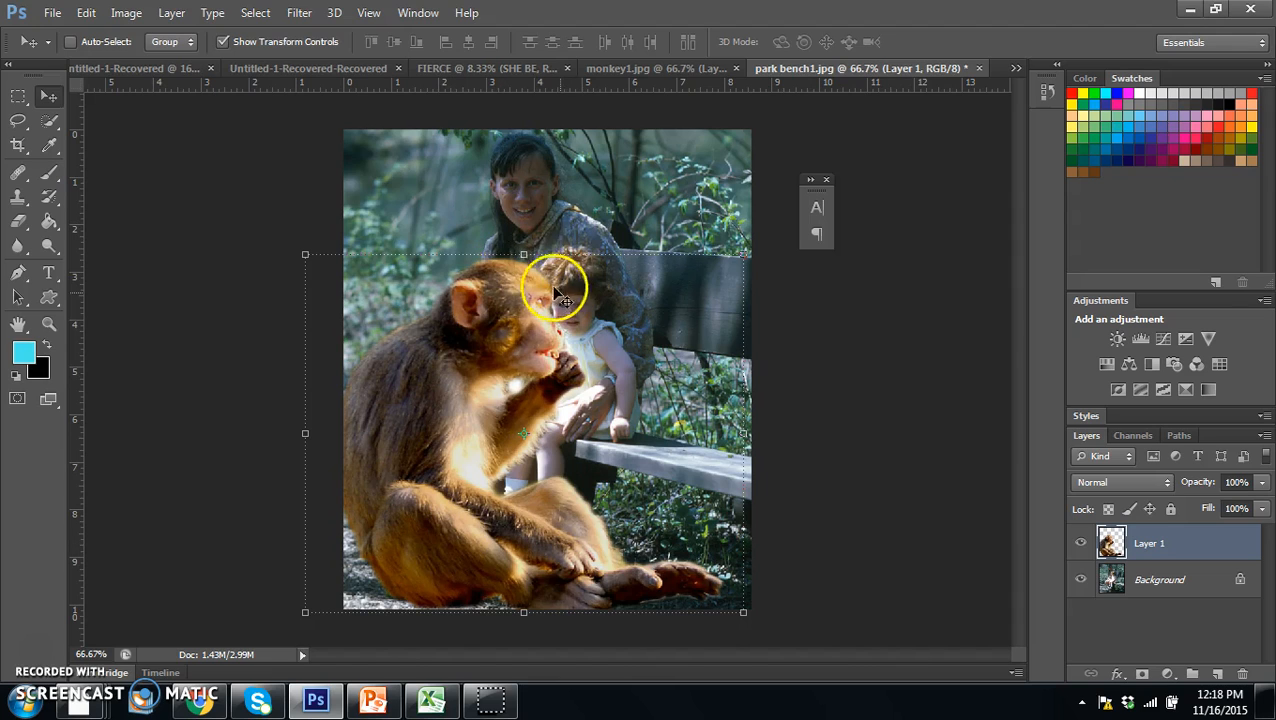
left_click(223, 44)
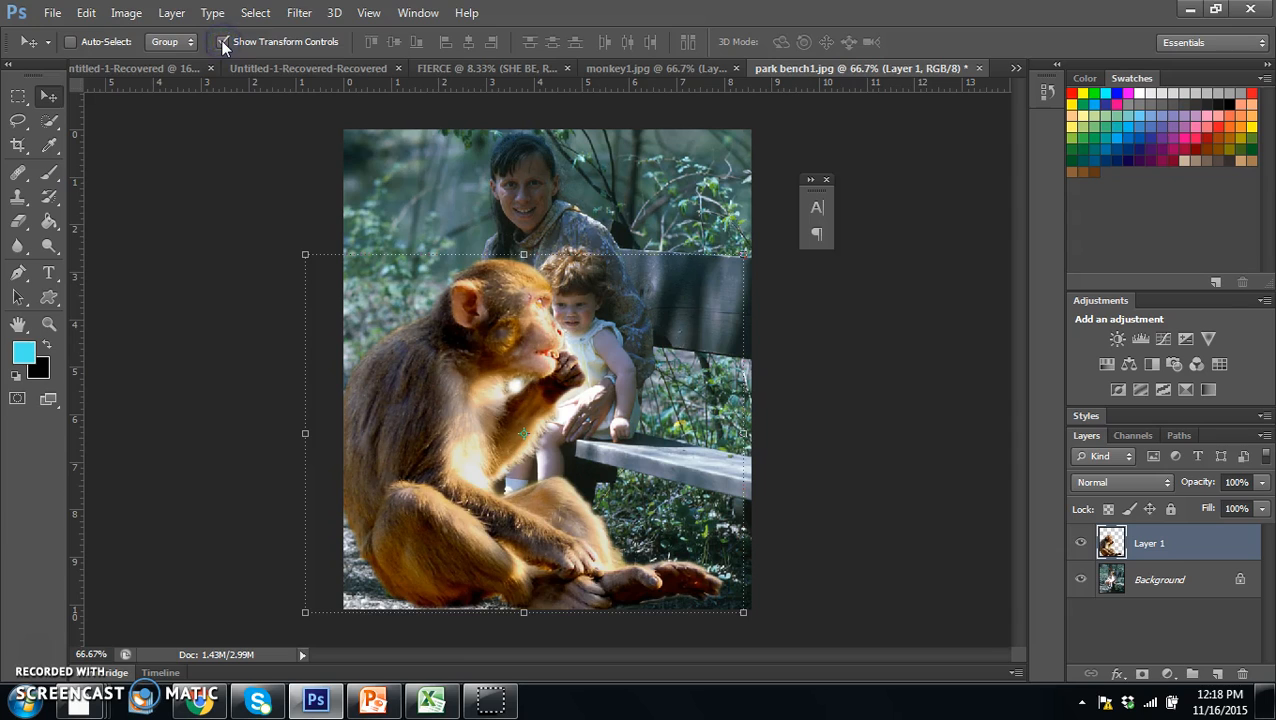
left_click(223, 44)
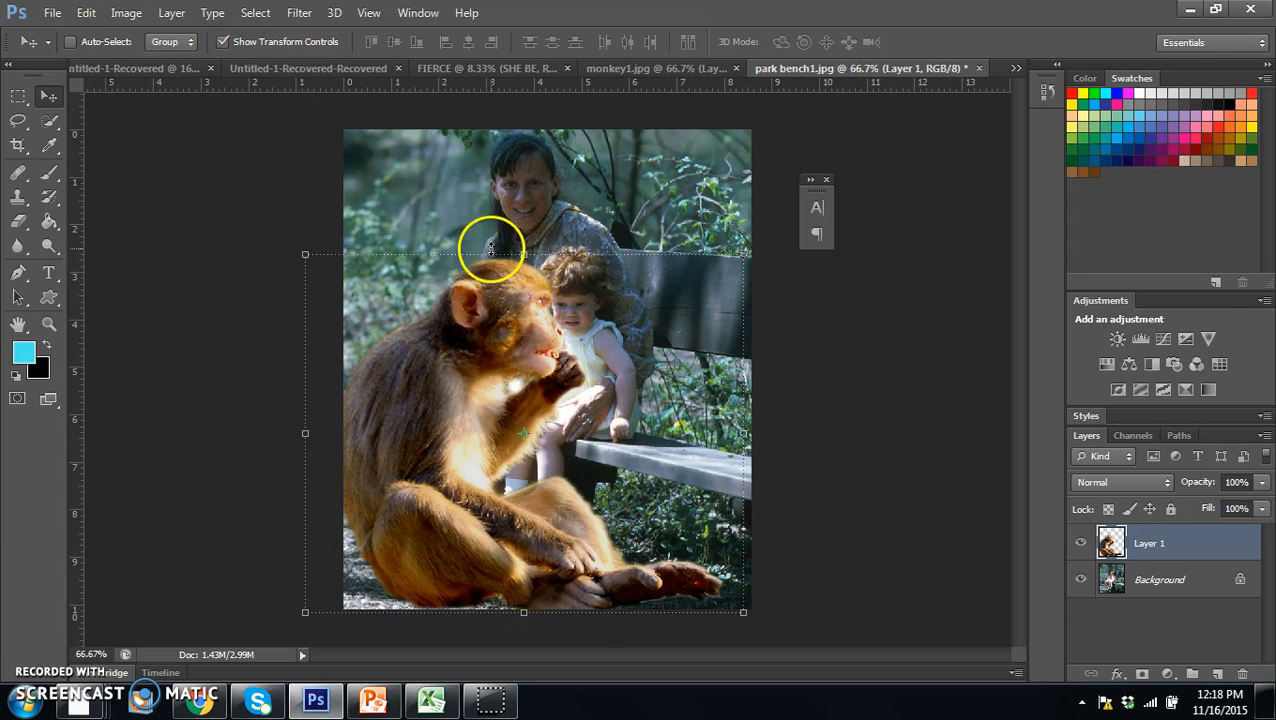
Scale the monkey down to 53.57% in width and height, with the aspect ratio maintained.
left_click(304, 254)
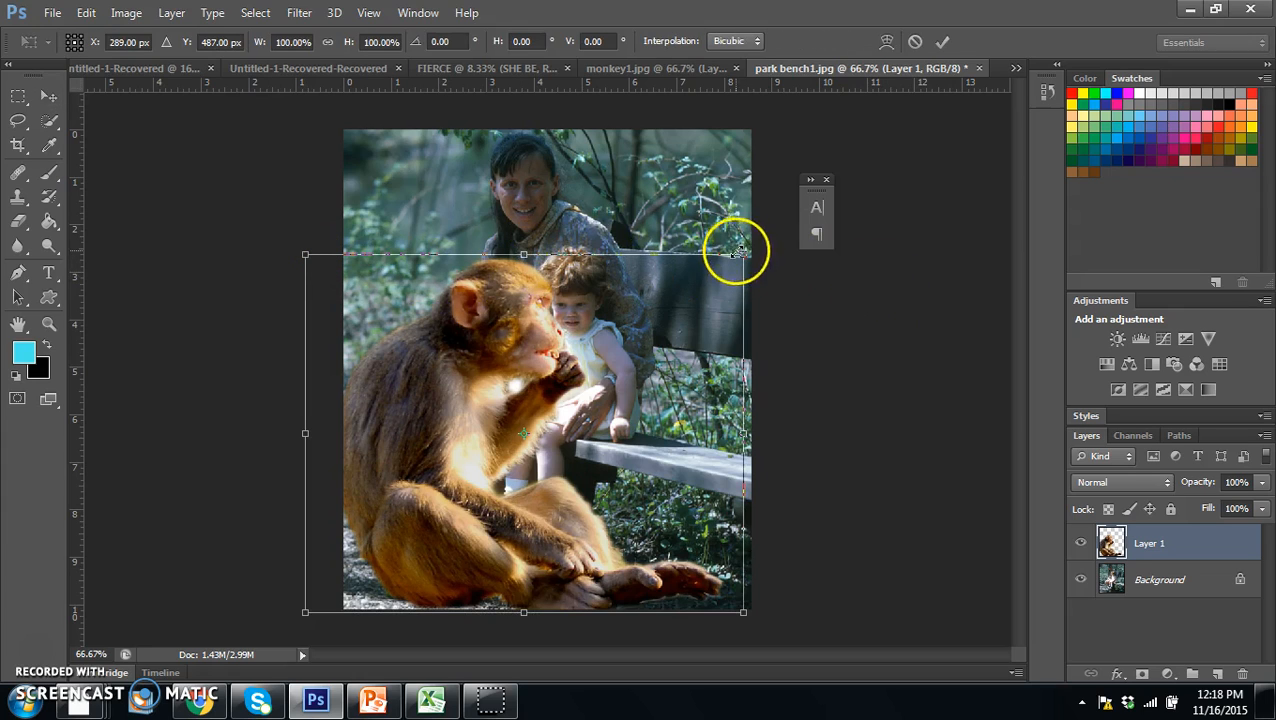
left_click_drag(304, 254, 509, 442)
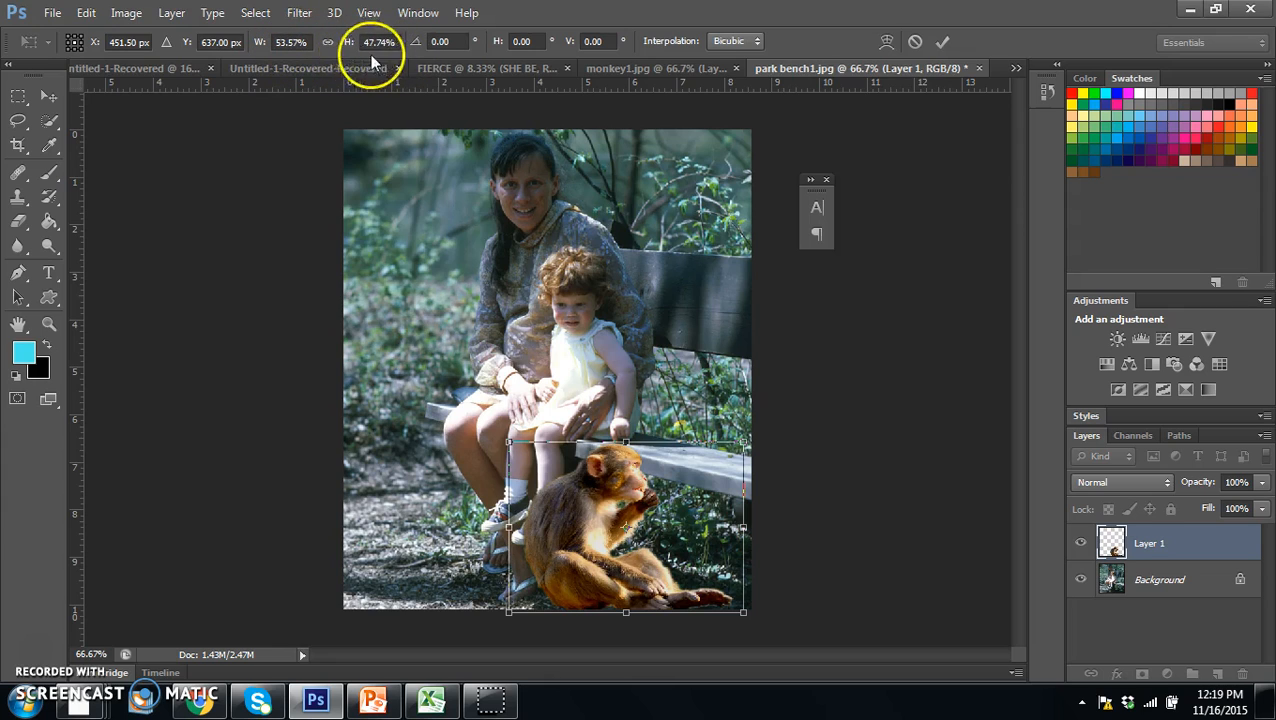
left_click(328, 42)
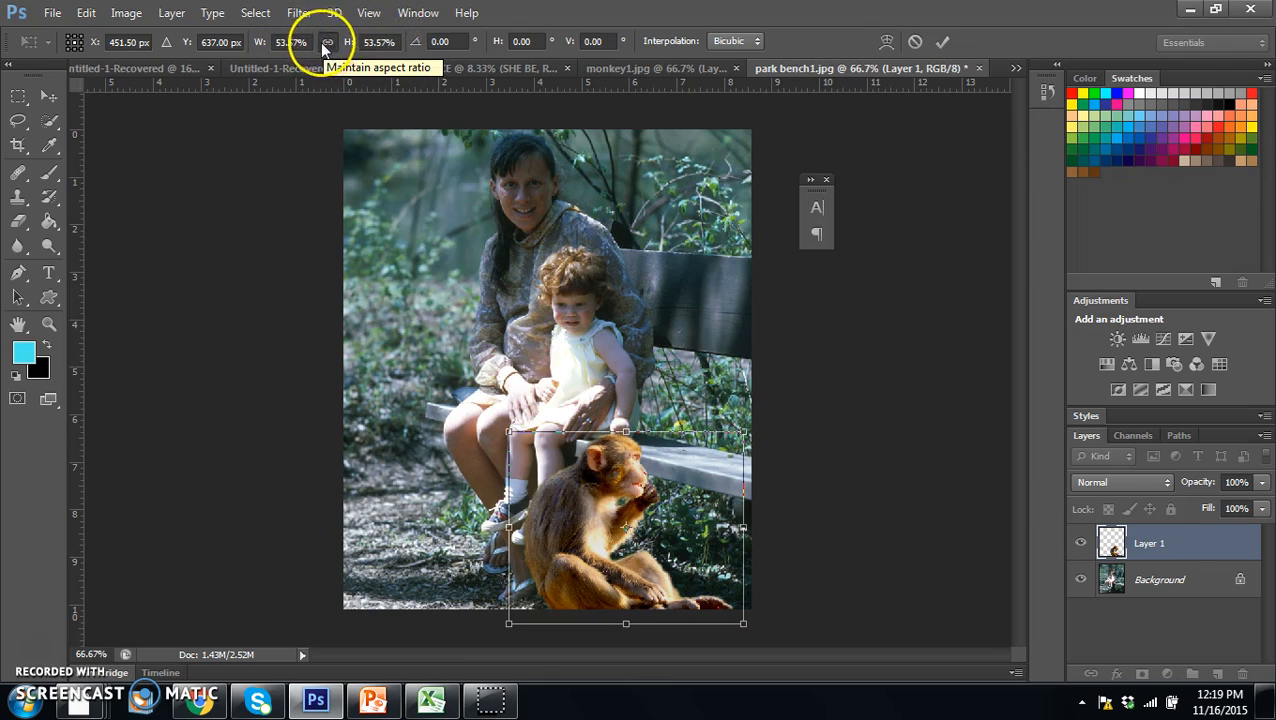
Place the monkey over the seated woman and enlarge it proportionally to about 72.29%.
left_click_drag(621, 490, 515, 330)
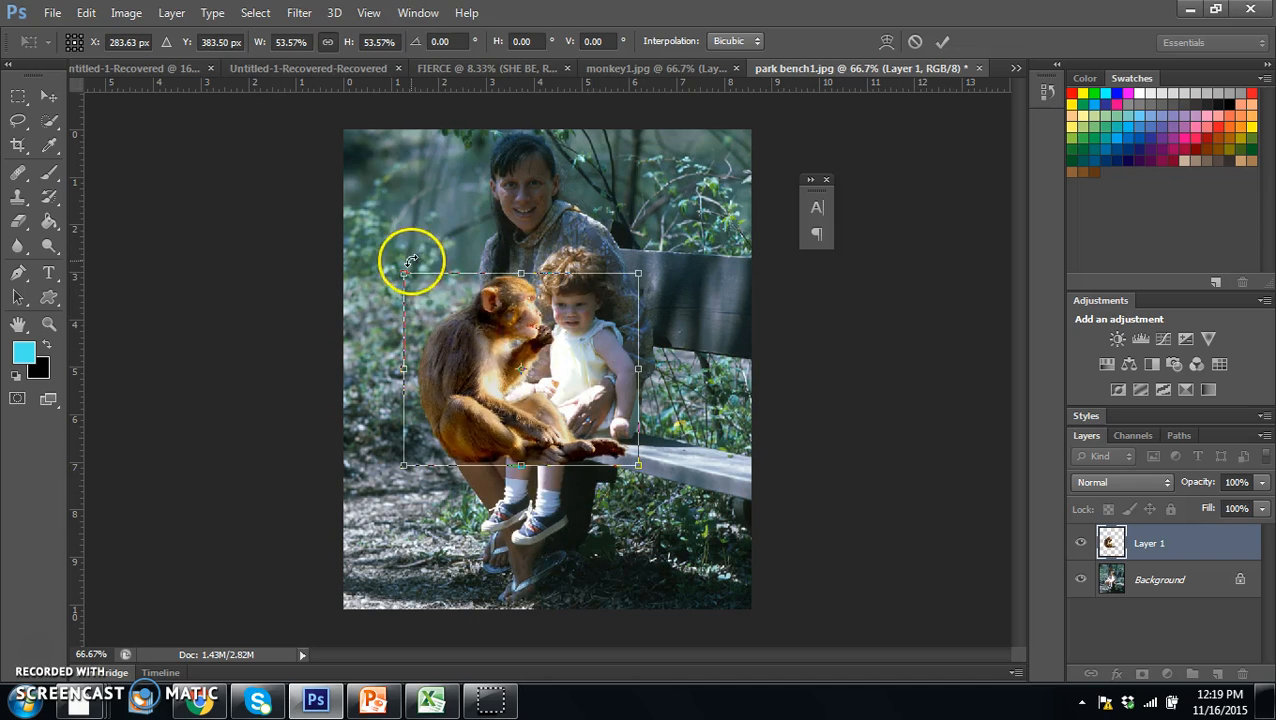
left_click_drag(398, 265, 321, 206)
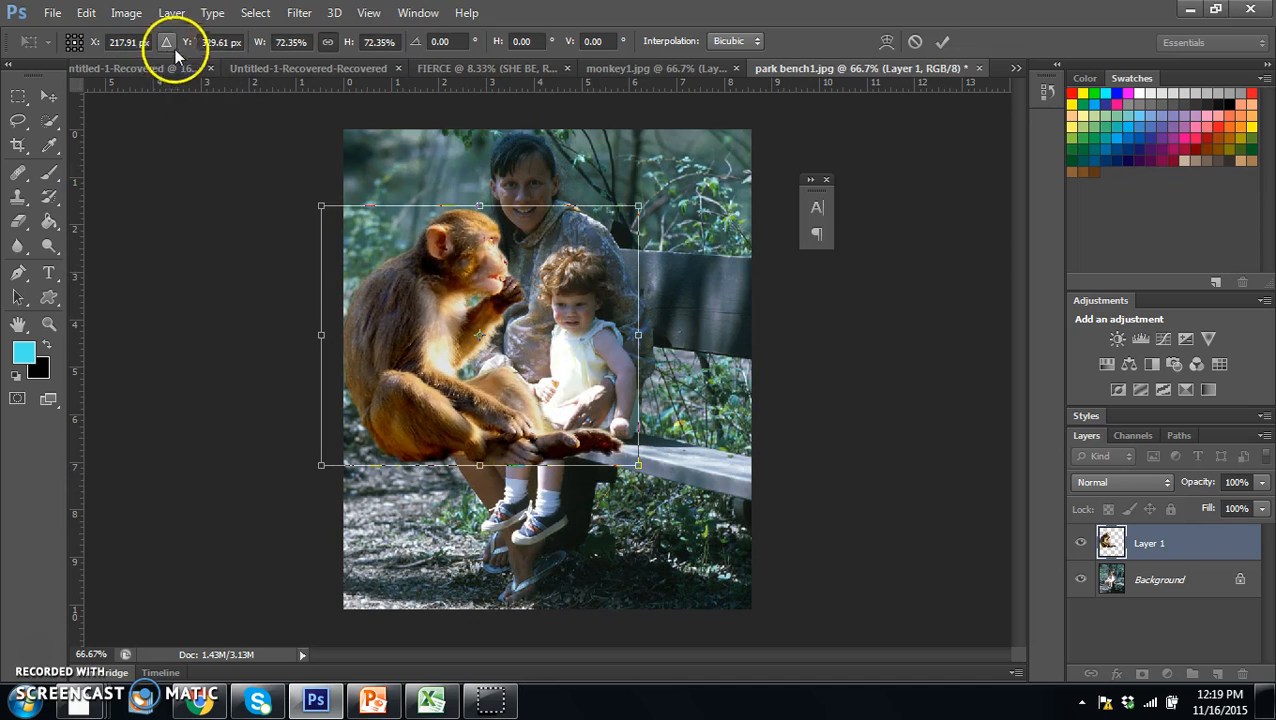
left_click(327, 43)
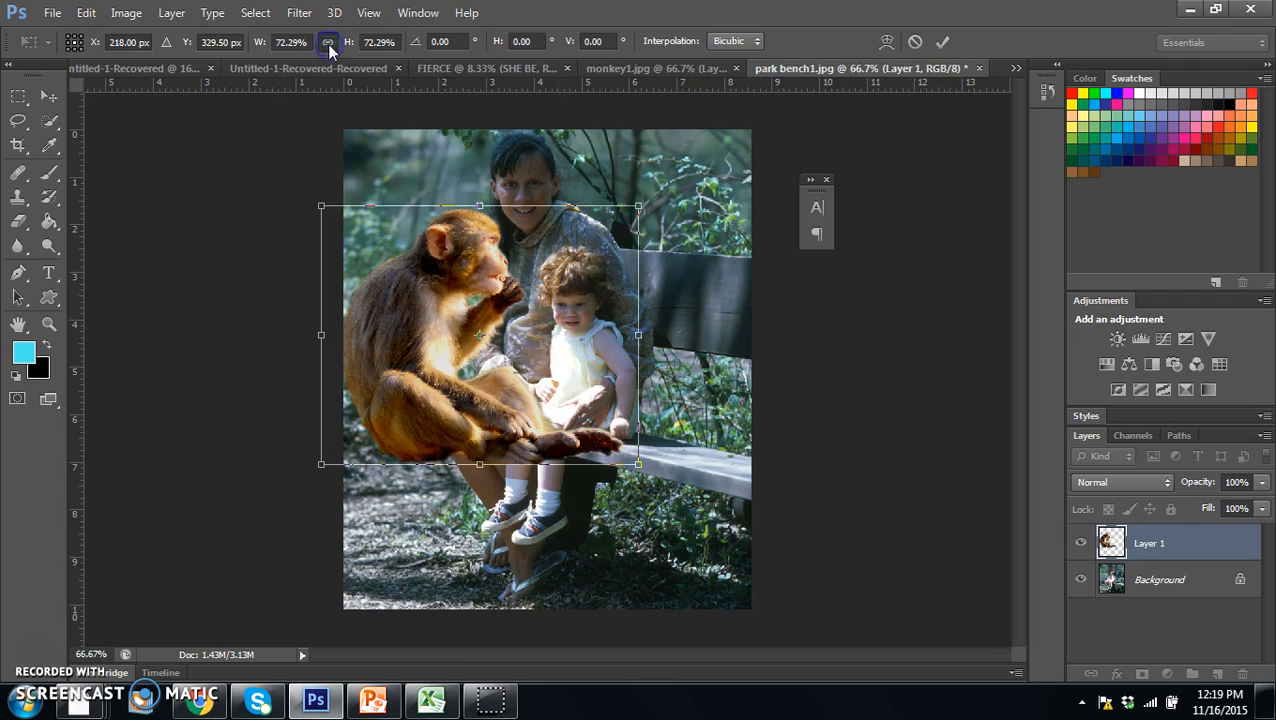
left_click(328, 43)
Scale the monkey proportionally to about 28.40% and place it on the empty bench seat beside the child.
left_click(368, 43)
left_click(321, 206)
left_click_drag(321, 206, 469, 326)
left_click(517, 383)
left_click_drag(517, 383, 653, 384)
left_click_drag(594, 324, 661, 362)
left_click_drag(690, 424, 659, 431)
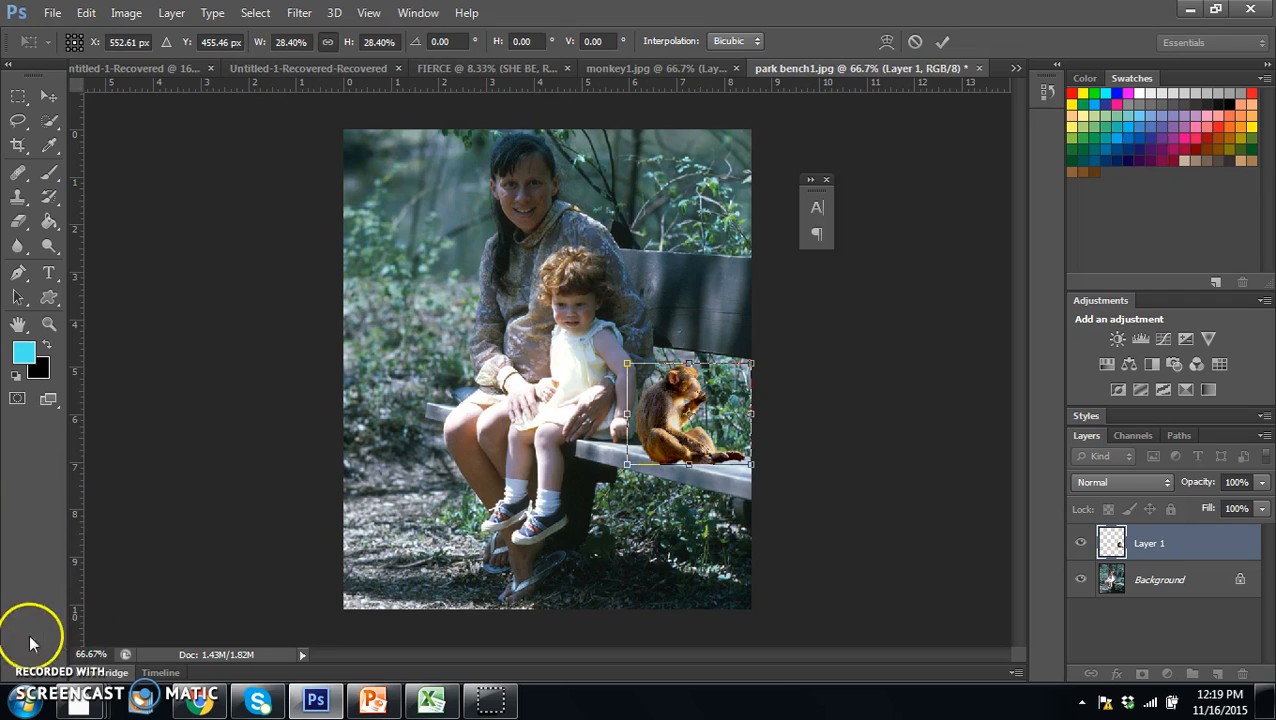
Flip the monkey horizontally to face the child and tilt it about 6.46° to sit along the bench seat.
right_click(697, 397)
left_click(795, 366)
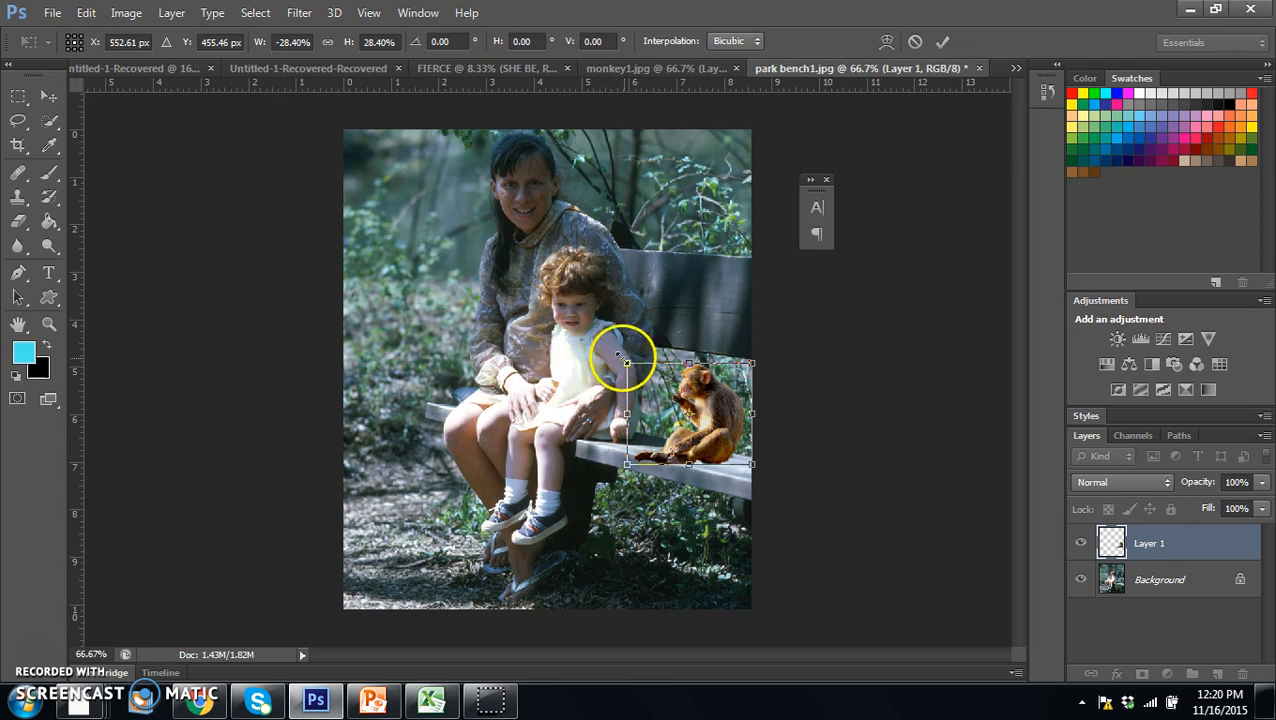
mouse_move(606, 349)
left_mouse_down()
mouse_move(583, 376)
mouse_move(630, 335)
mouse_move(617, 347)
left_mouse_up()
left_click_drag(684, 456, 663, 455)
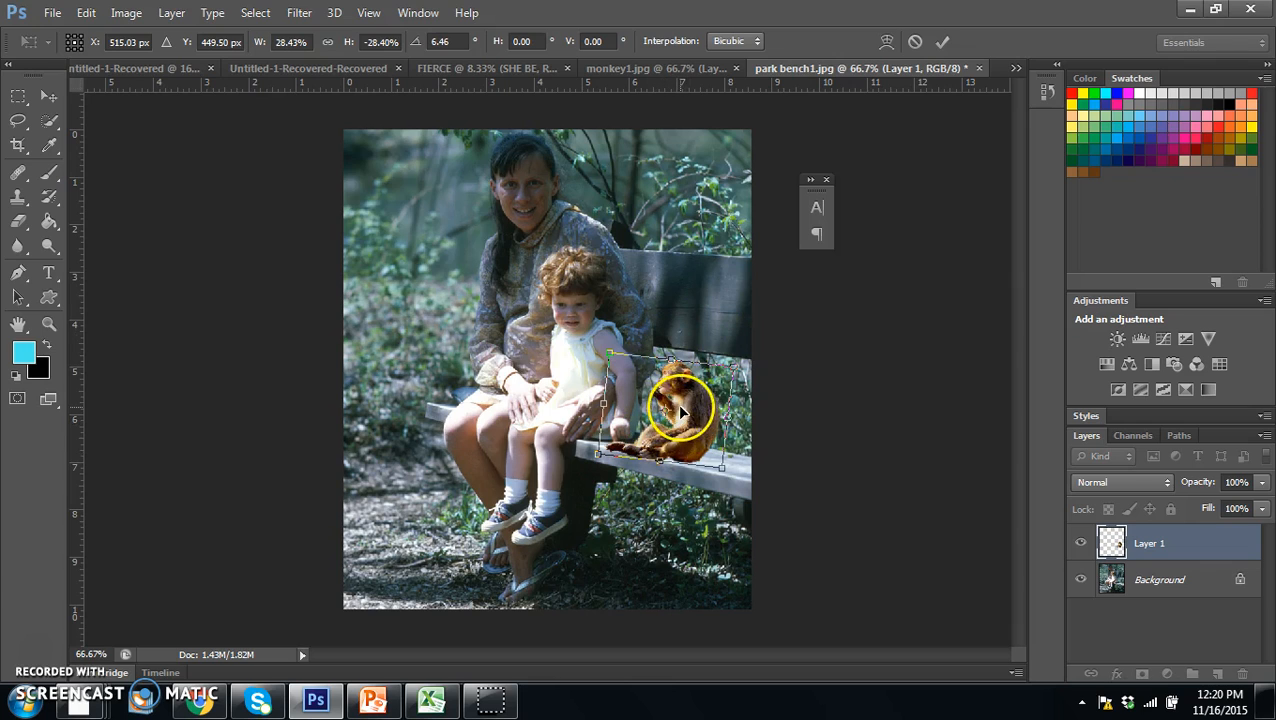
left_click(942, 40)
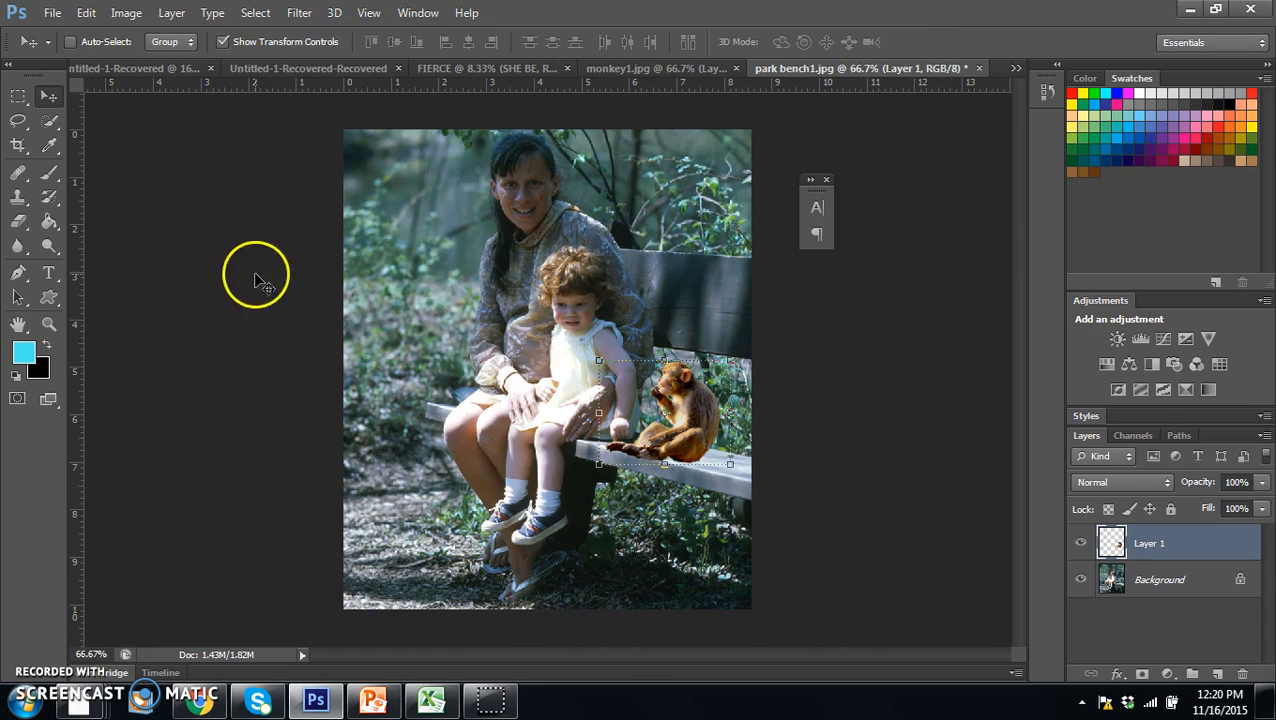
left_click(637, 421)
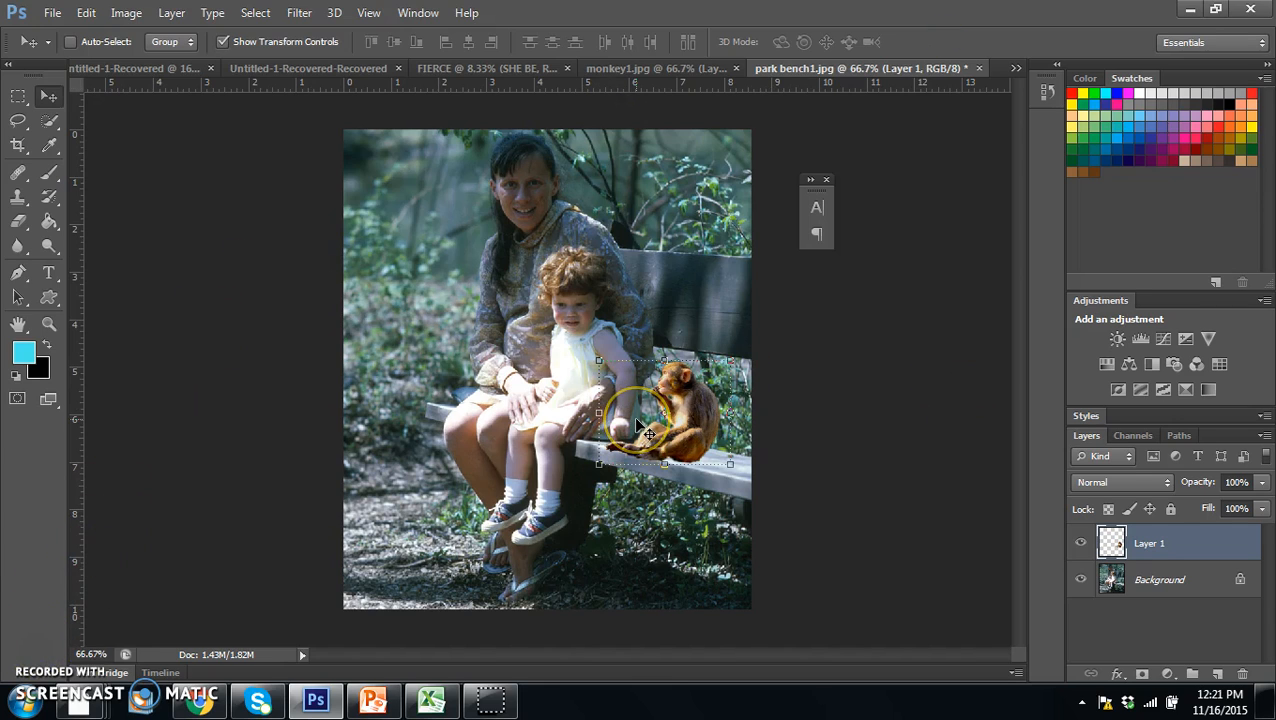
left_click(659, 424)
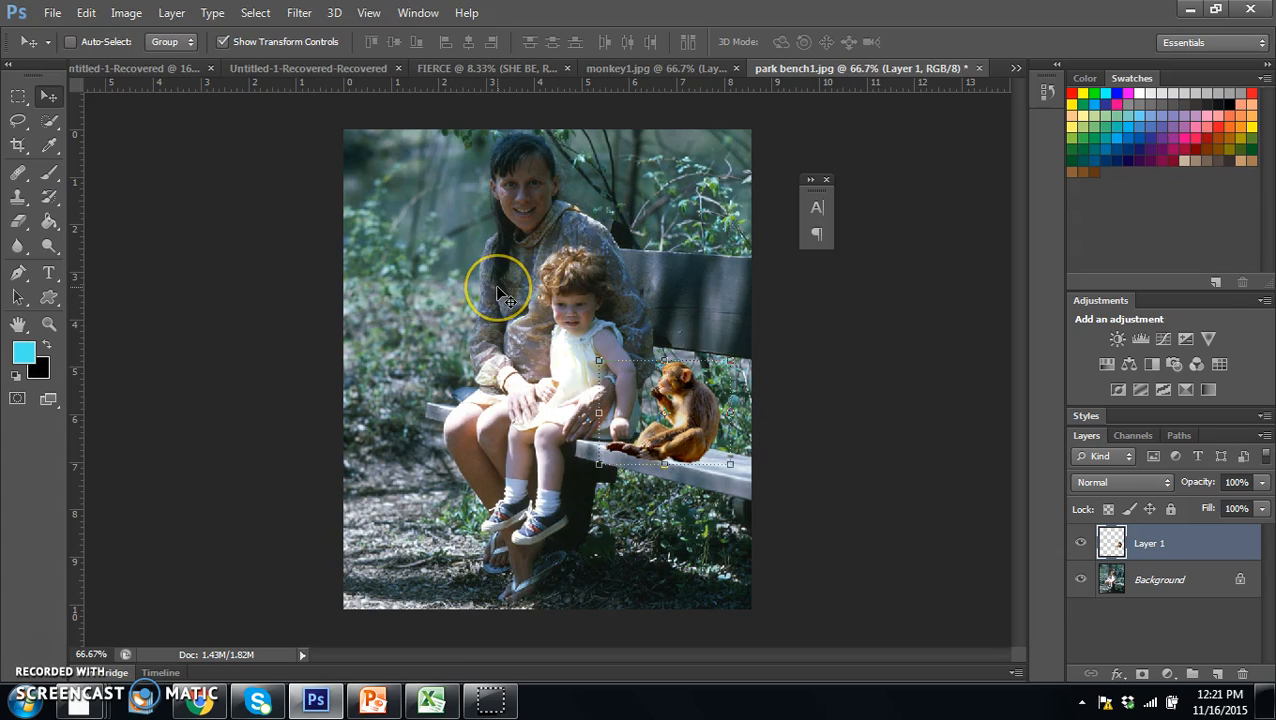
Add a Hue/Saturation adjustment clipped to the monkey layer, with saturation set to -44.
left_click(1173, 680)
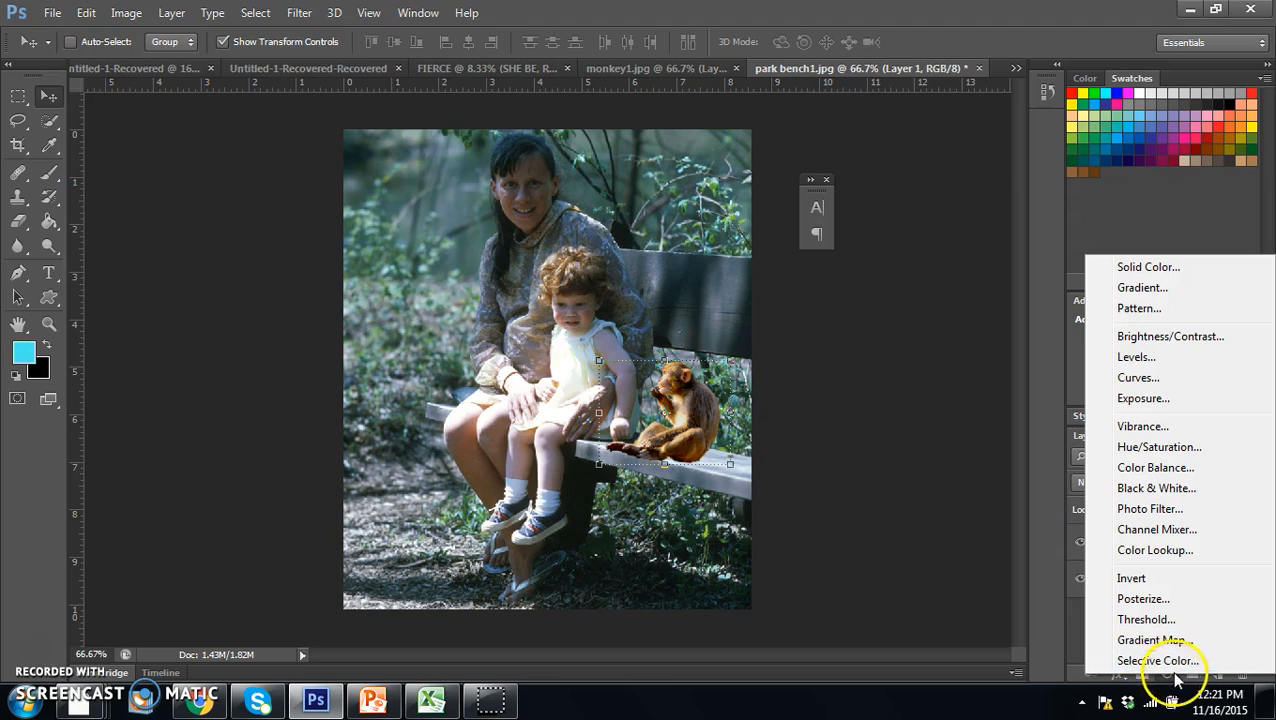
left_click(1173, 680)
left_click(1172, 681)
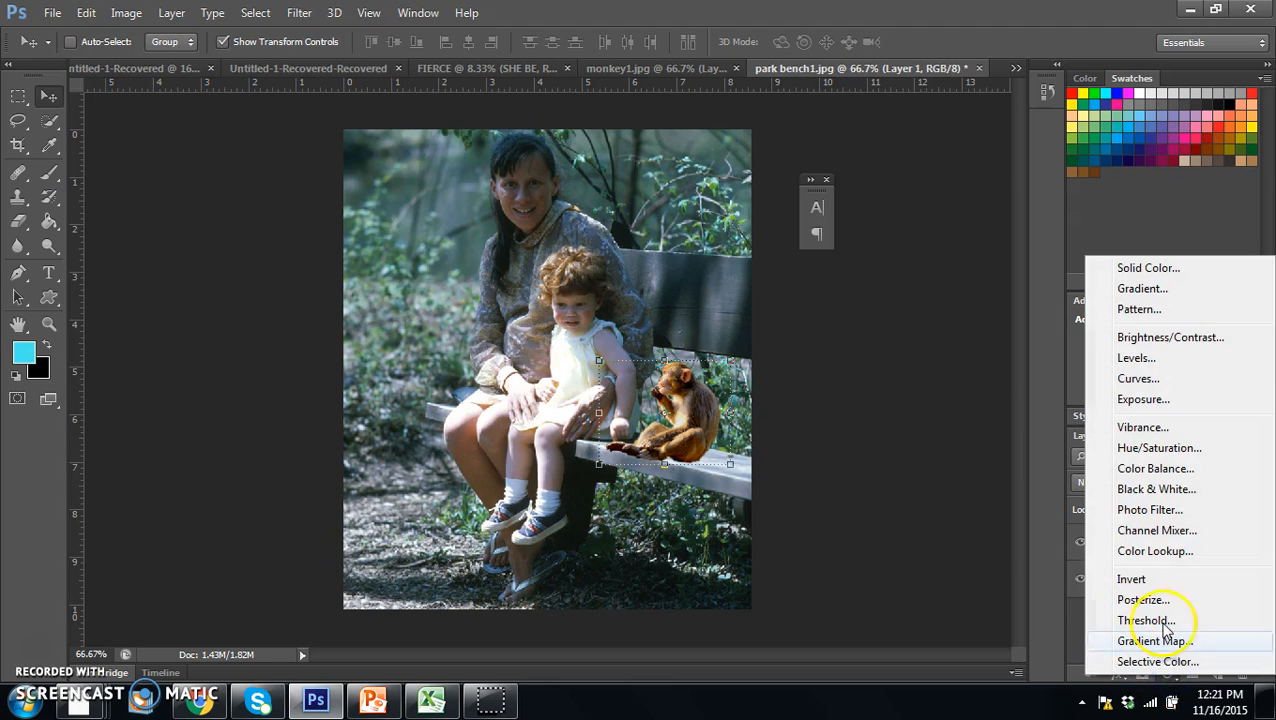
left_click(1155, 452)
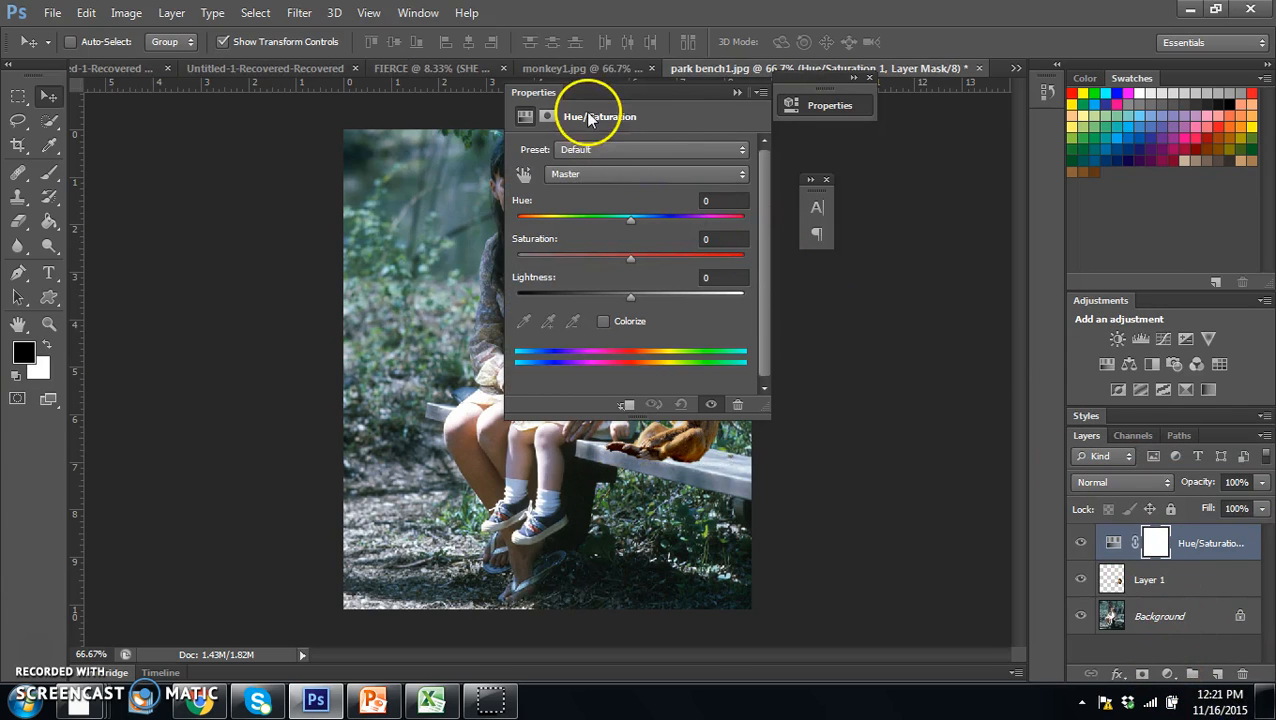
left_click_drag(640, 96, 815, 121)
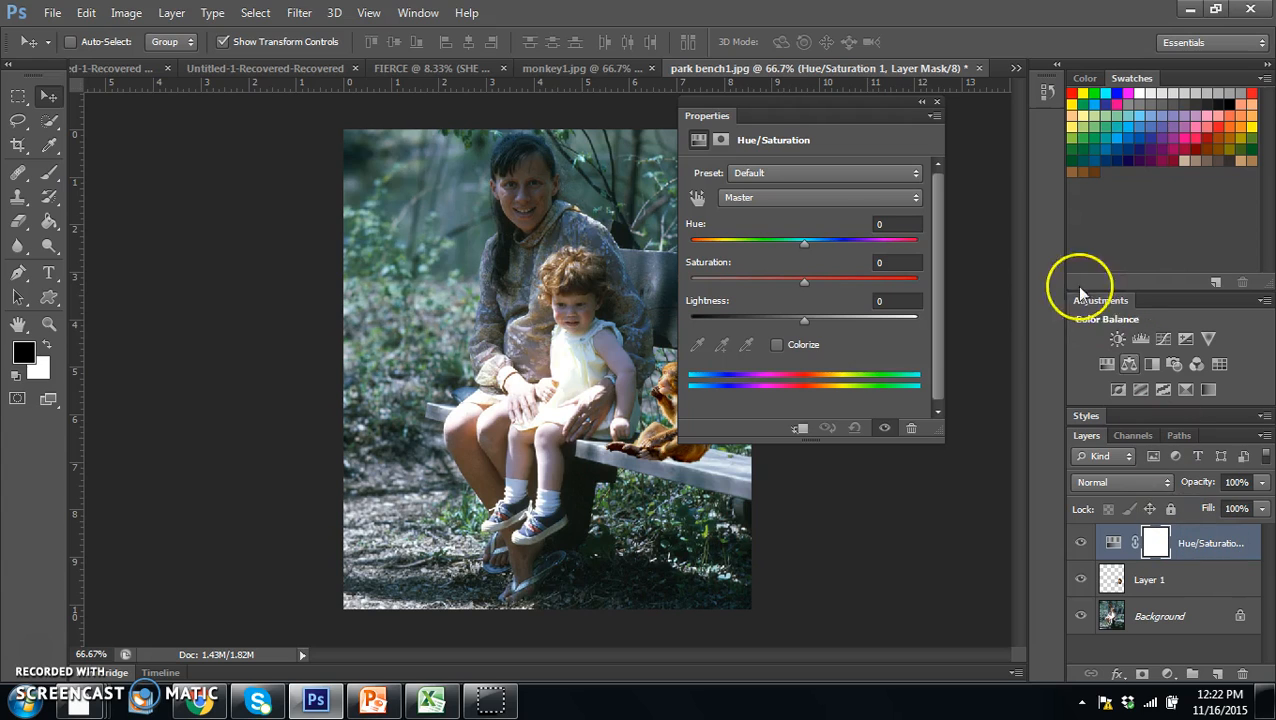
left_click_drag(801, 283, 758, 289)
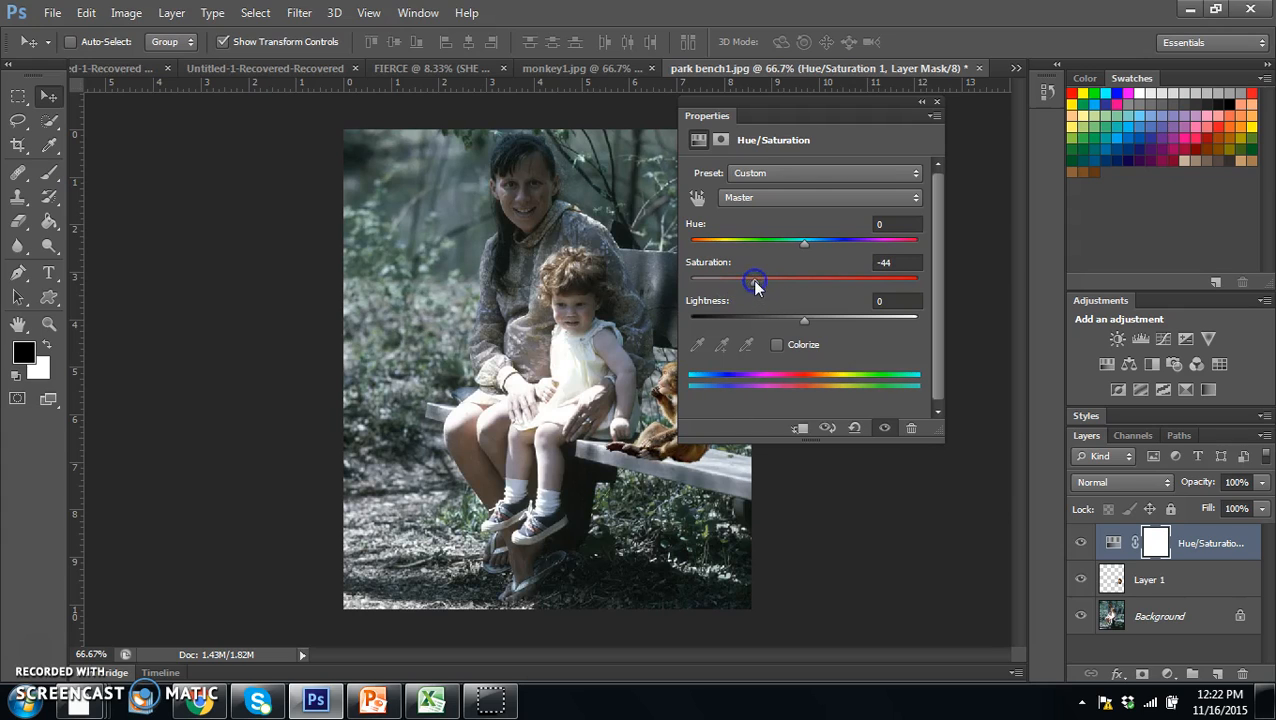
left_click(798, 430)
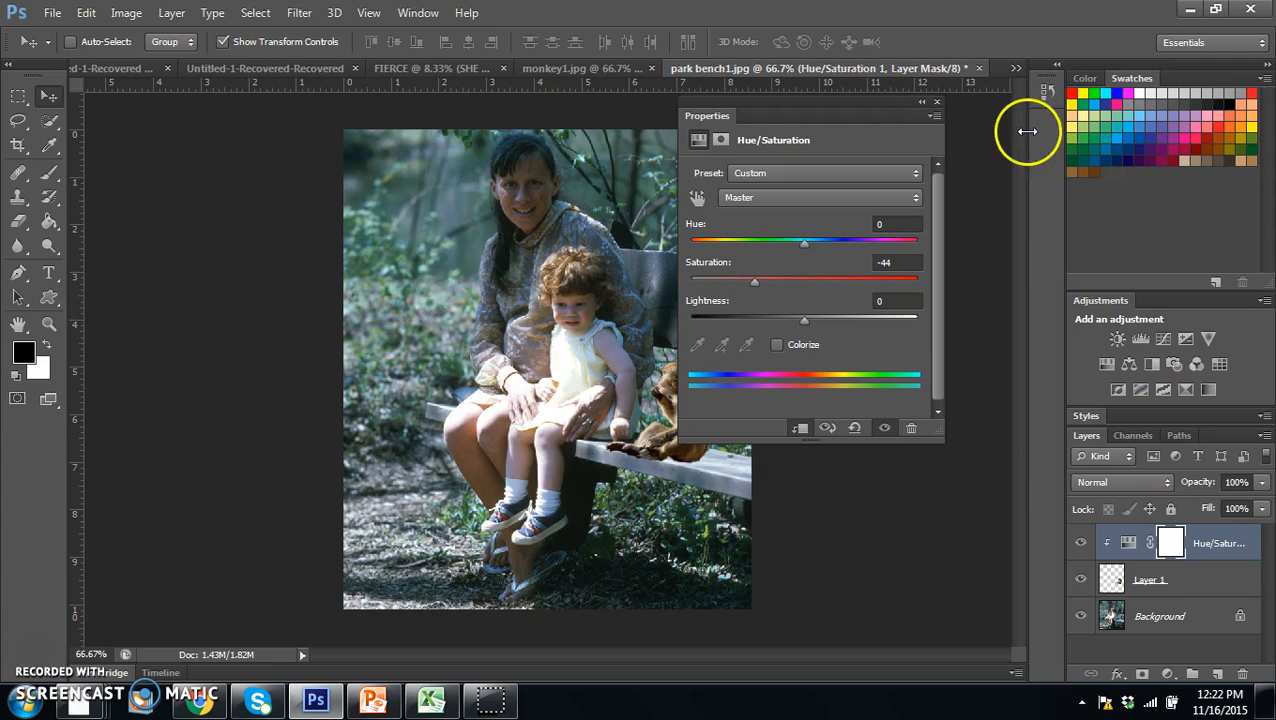
Lower the saturation of the Hue/Saturation adjustment clipped to the monkey to -50.
left_click_drag(854, 105, 1040, 106)
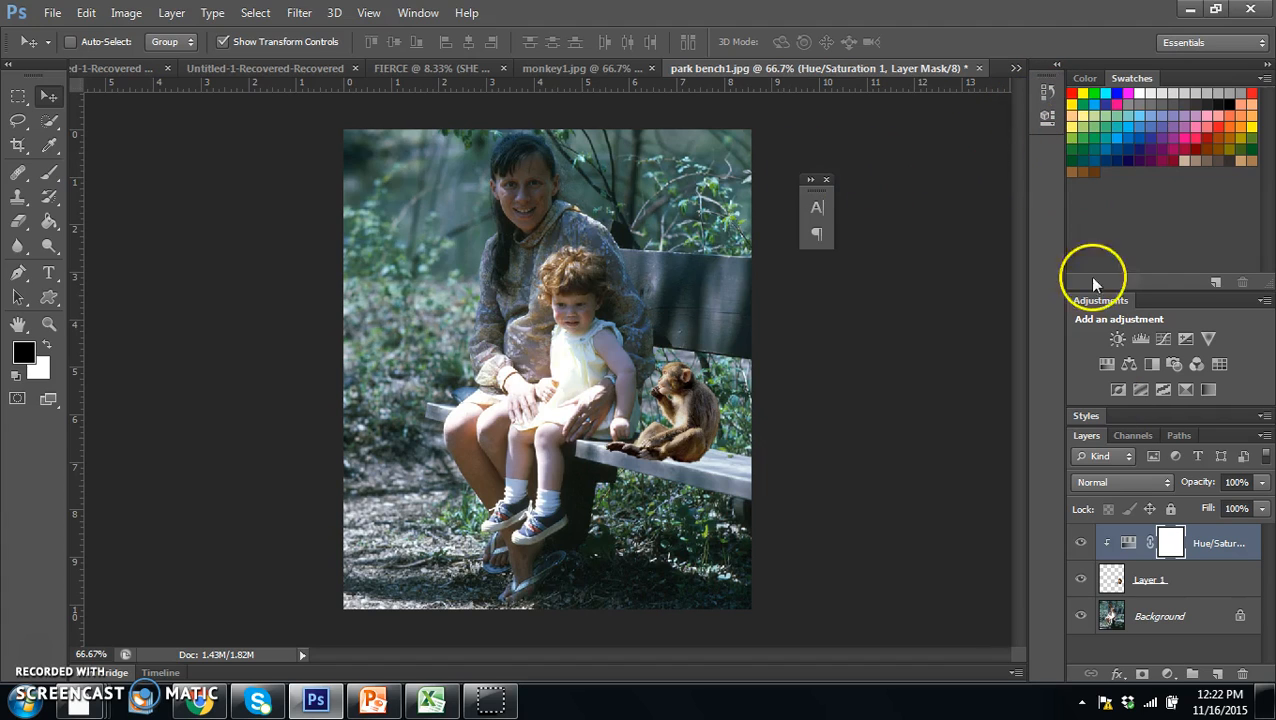
left_click(1129, 543)
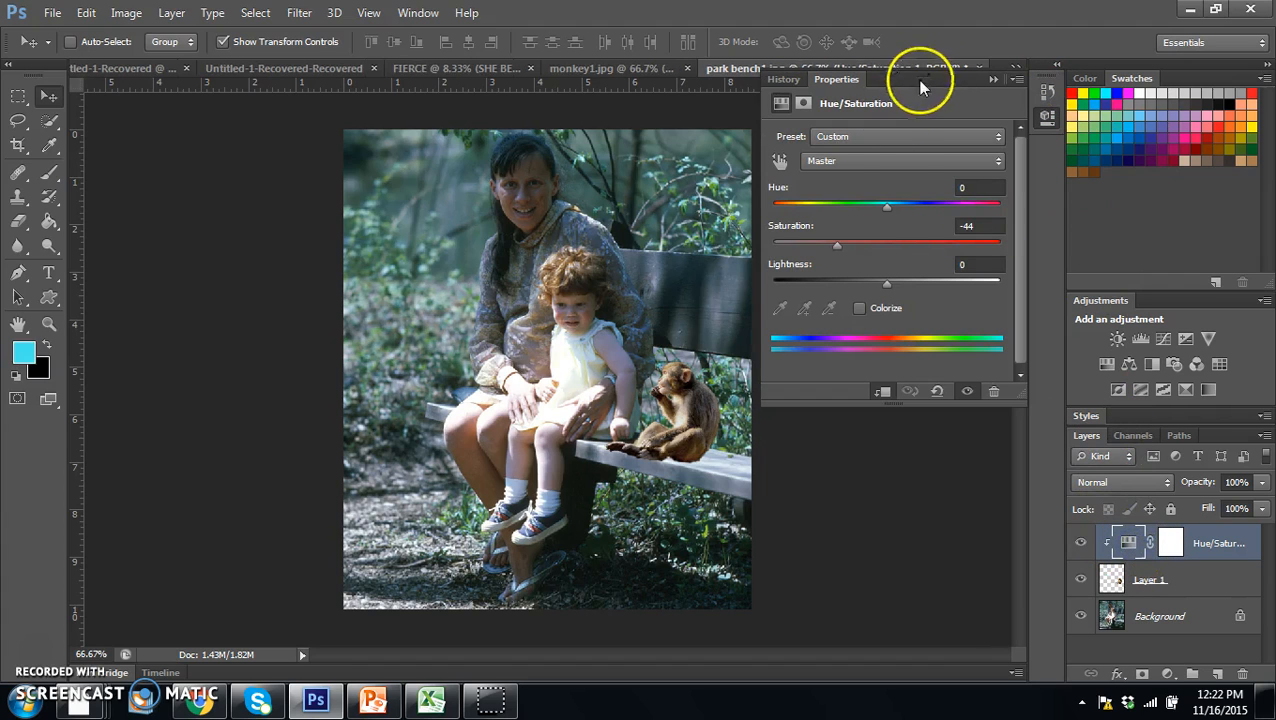
mouse_move(838, 247)
left_mouse_down()
mouse_move(853, 250)
mouse_move(833, 250)
left_mouse_up()
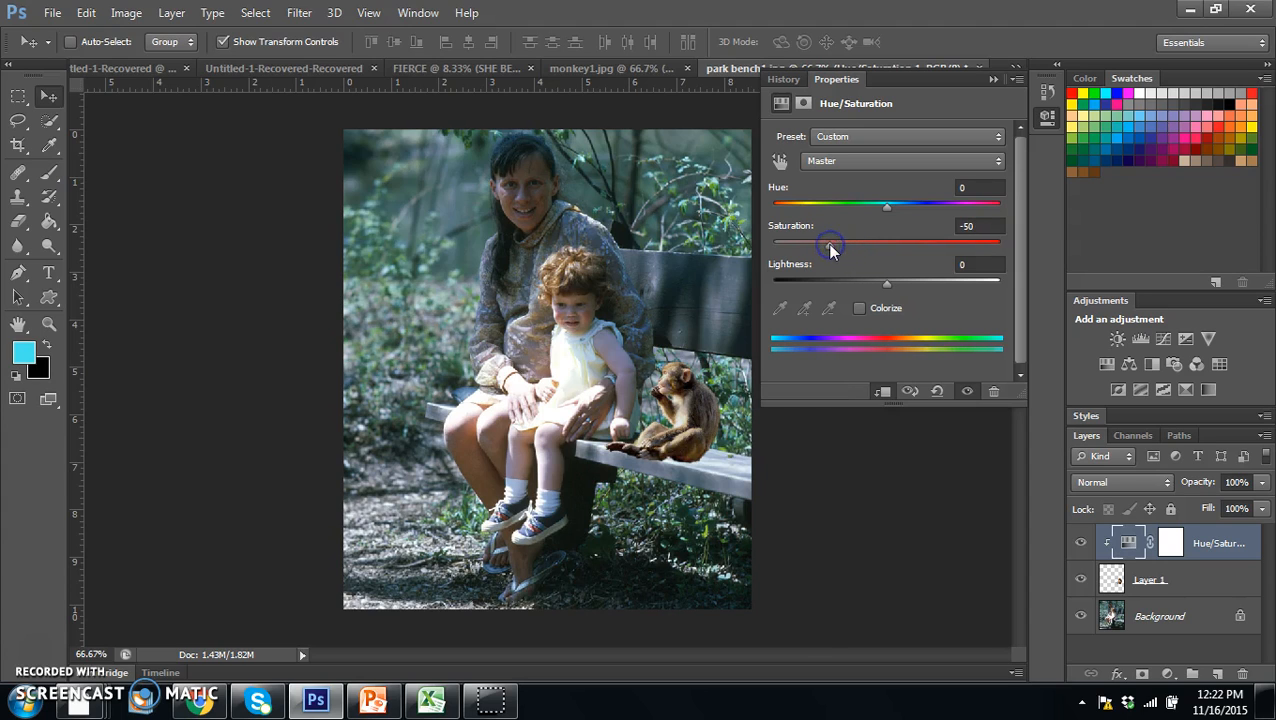
left_click(991, 79)
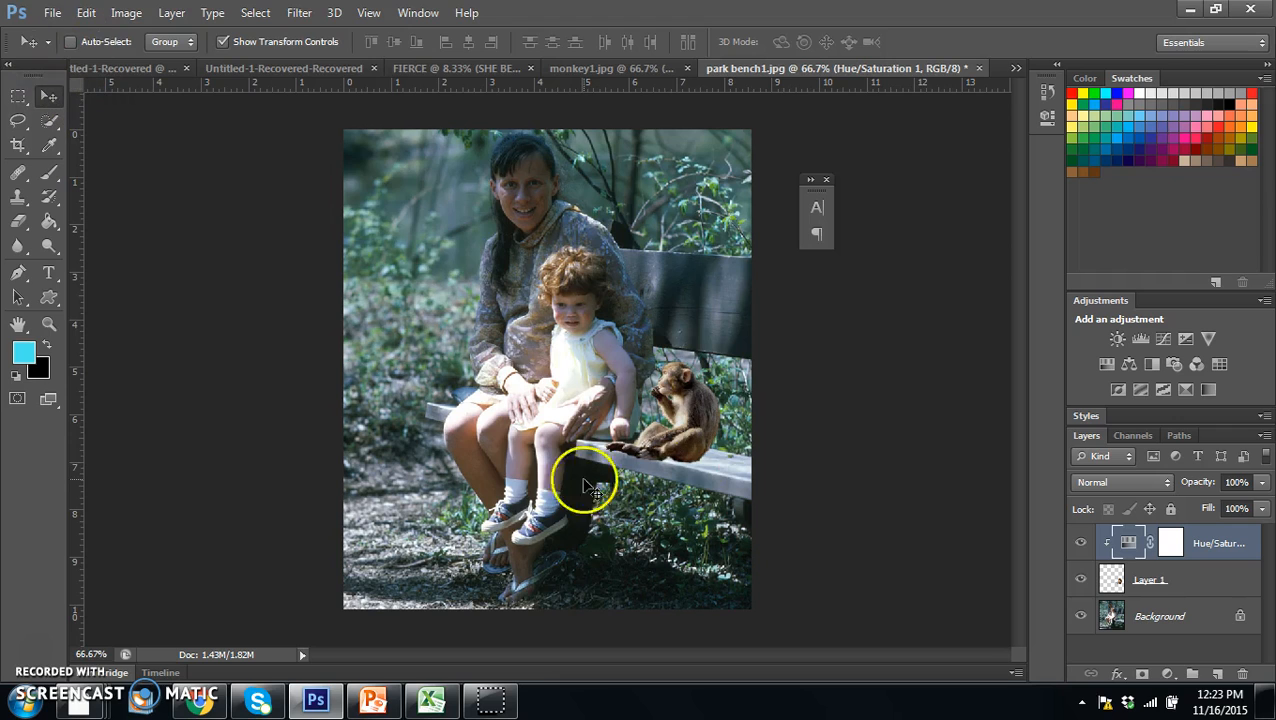
Move the monkey layer slightly along the bench seat, away from the child, and reselect the Hue/Saturation adjustment layer.
left_click_drag(650, 370, 704, 402)
left_click(1210, 577)
left_click(746, 437)
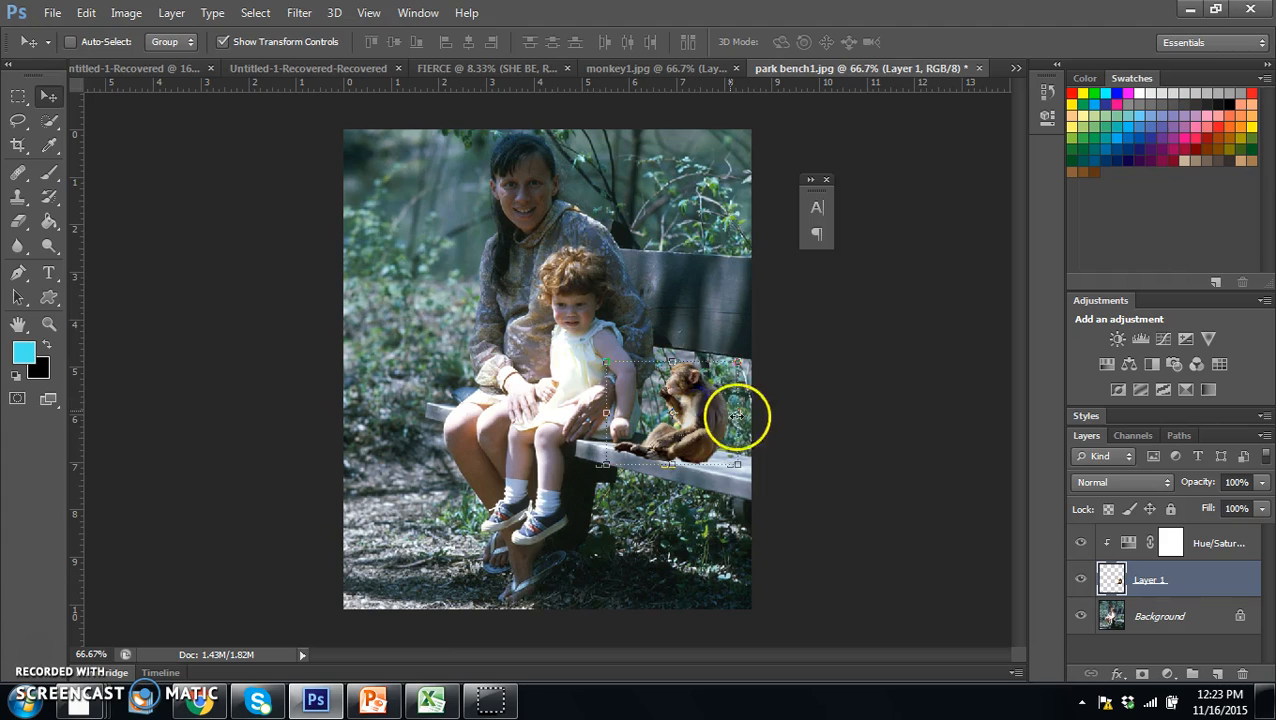
left_click(1252, 548)
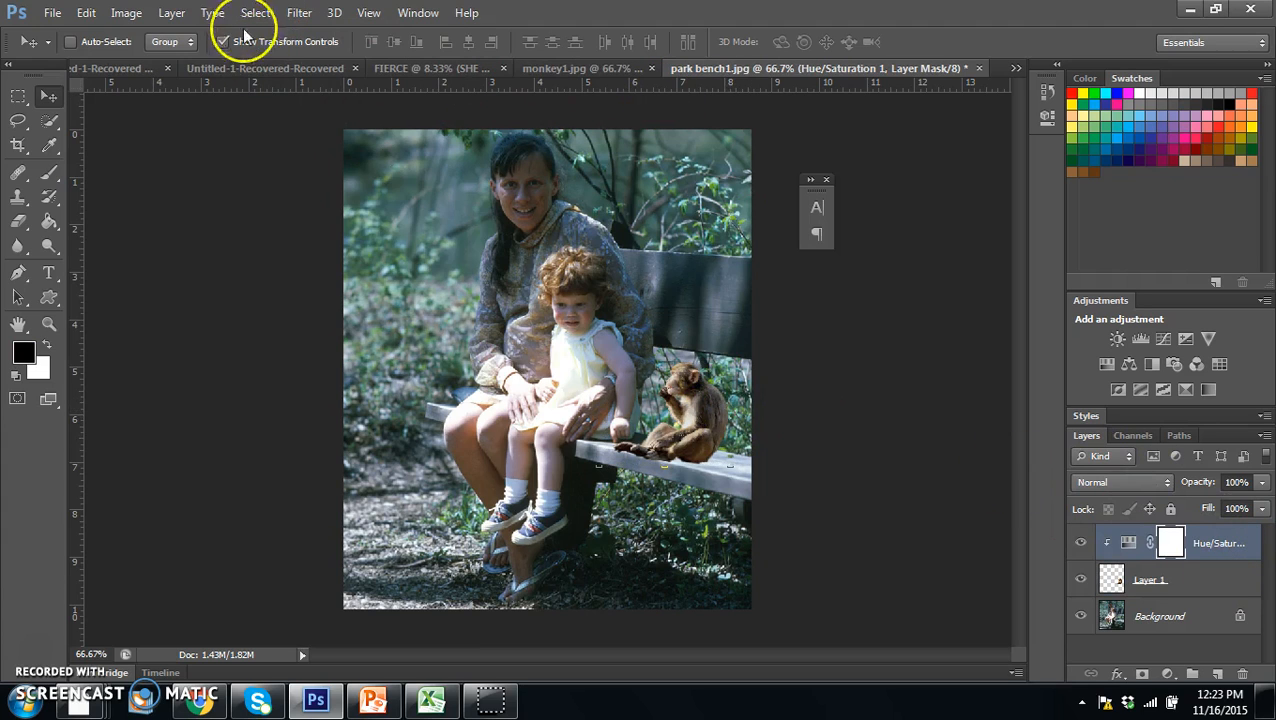
Flatten the monkey, its adjustment layer and the park bench photo into a single background layer.
right_click(1201, 626)
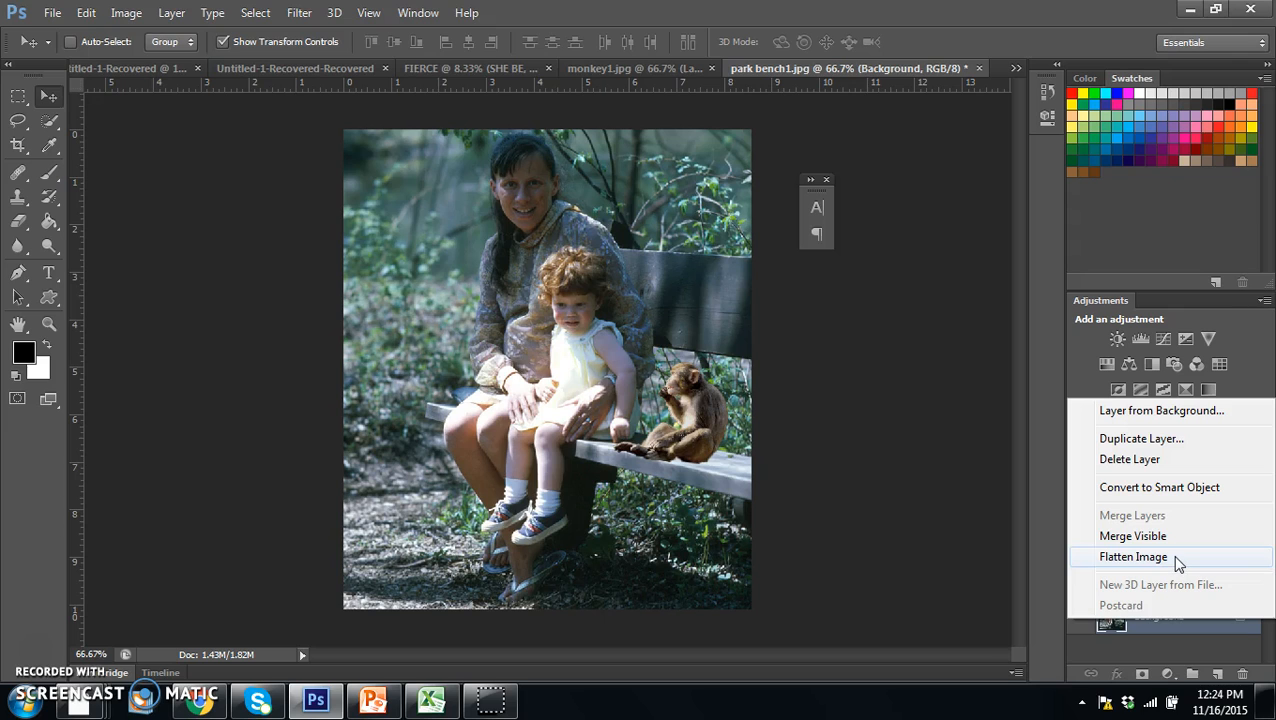
left_click(190, 19)
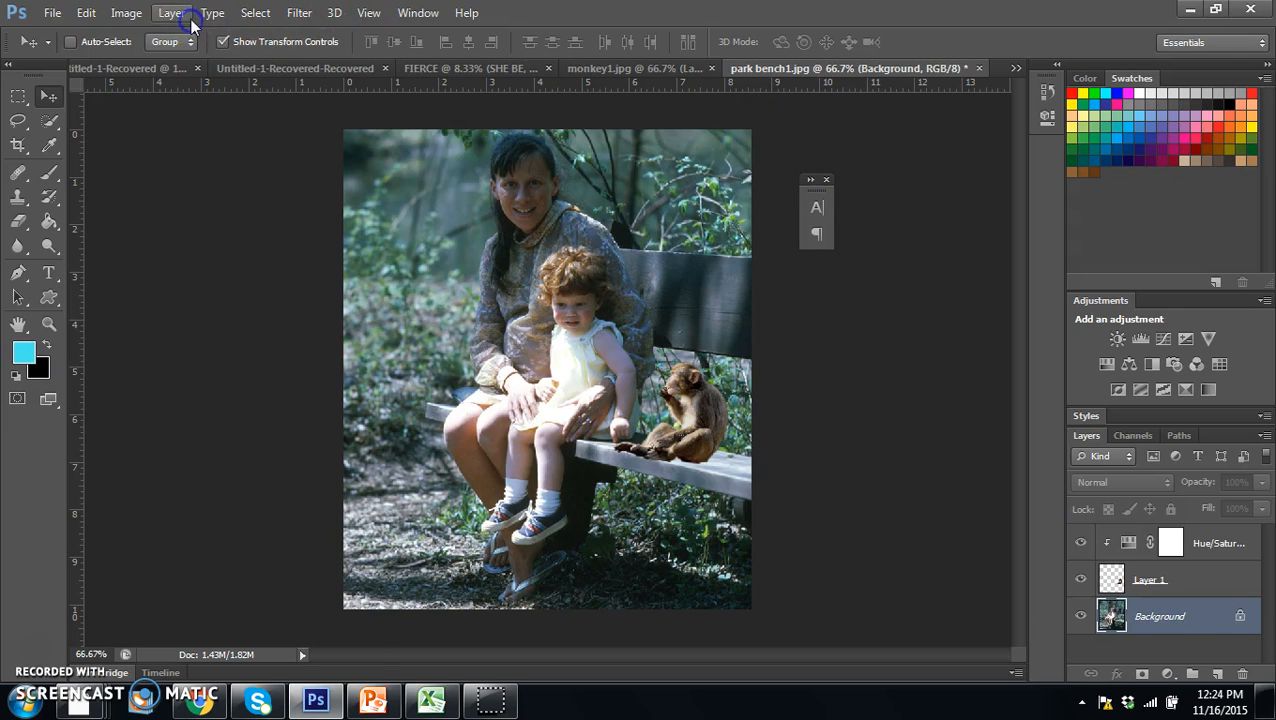
left_click(190, 19)
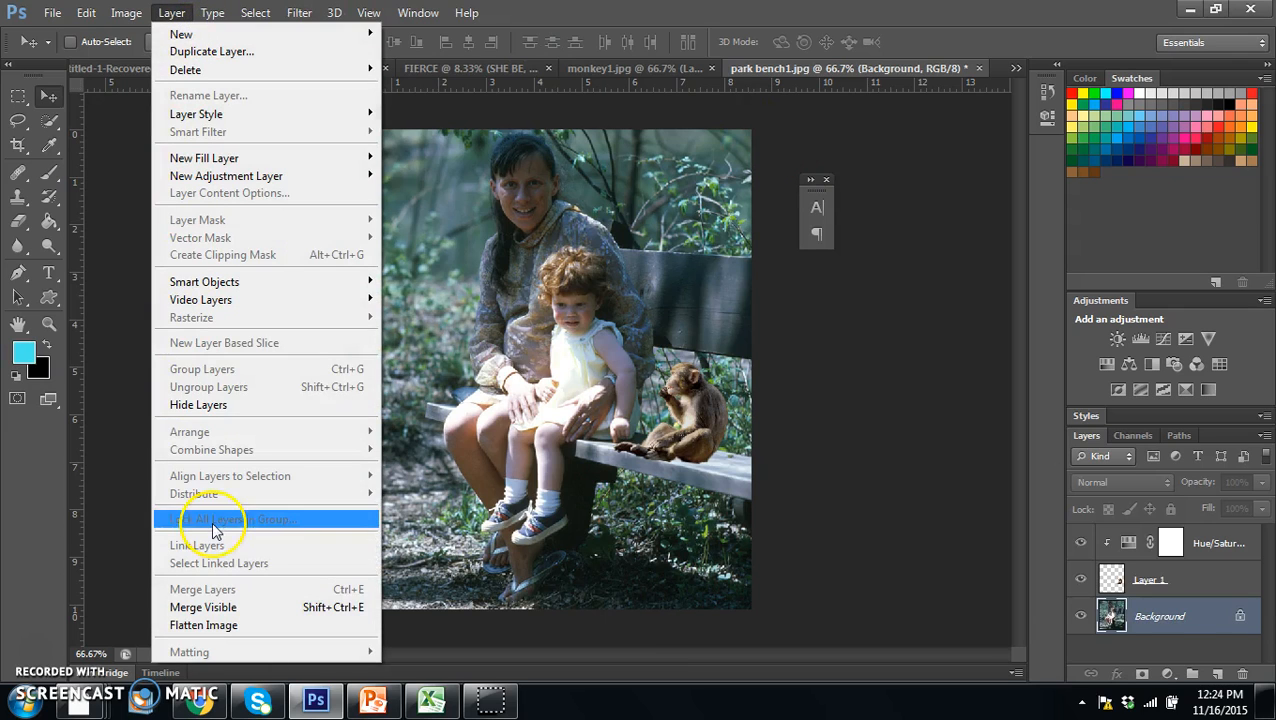
left_click(254, 630)
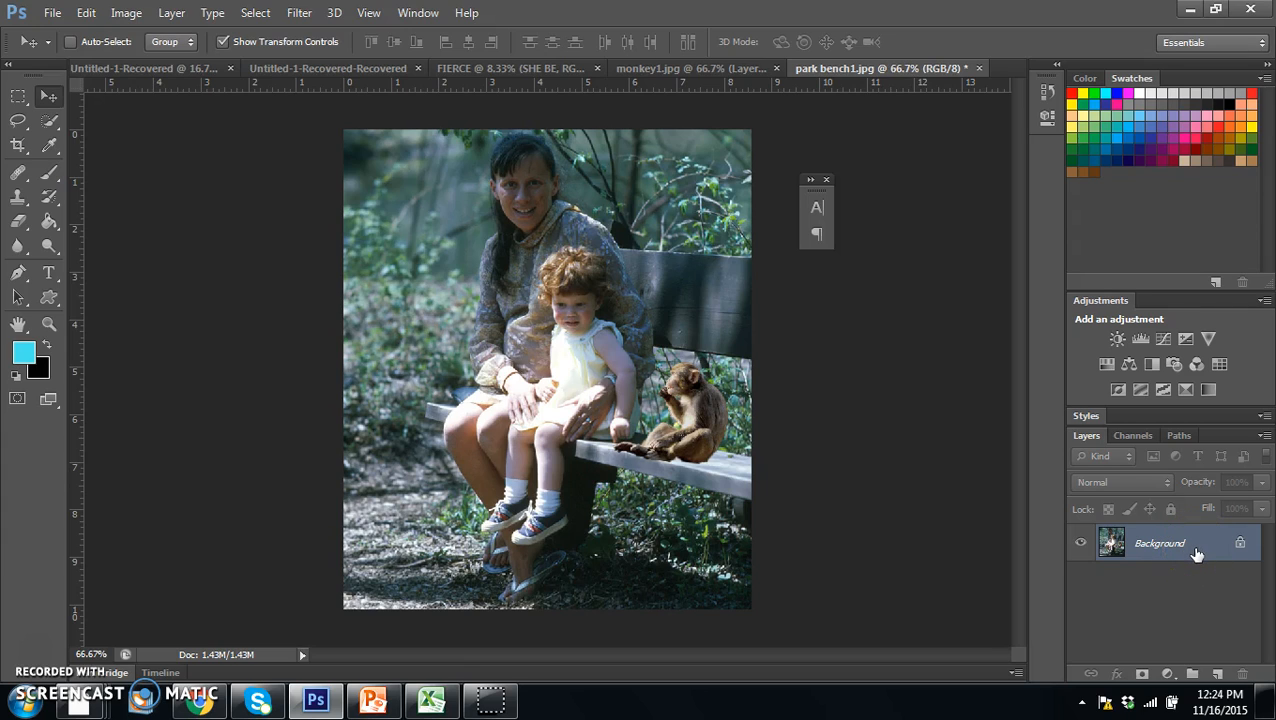
Open the Filter Gallery for the flattened photo and preview the Colored Pencil effect from the Artistic filters.
left_click(299, 13)
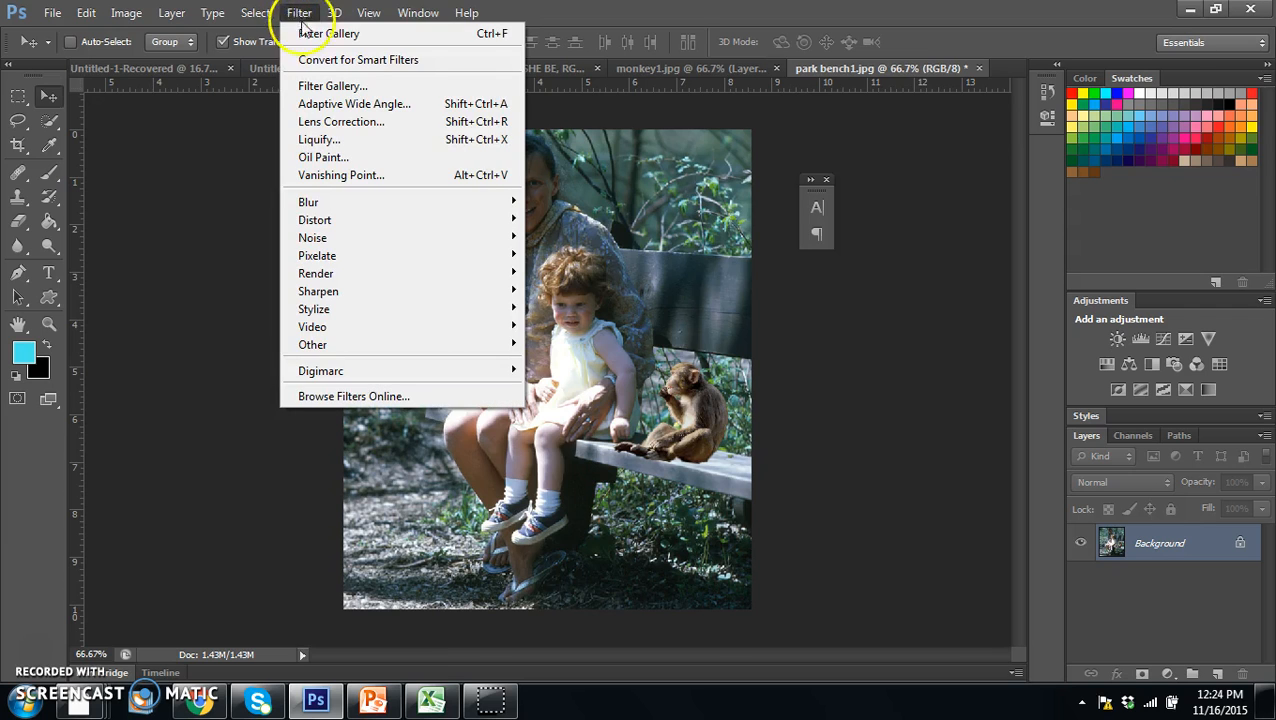
left_click(327, 86)
left_click_drag(498, 12, 611, 97)
key("alt")
left_click(605, 175, "alt")
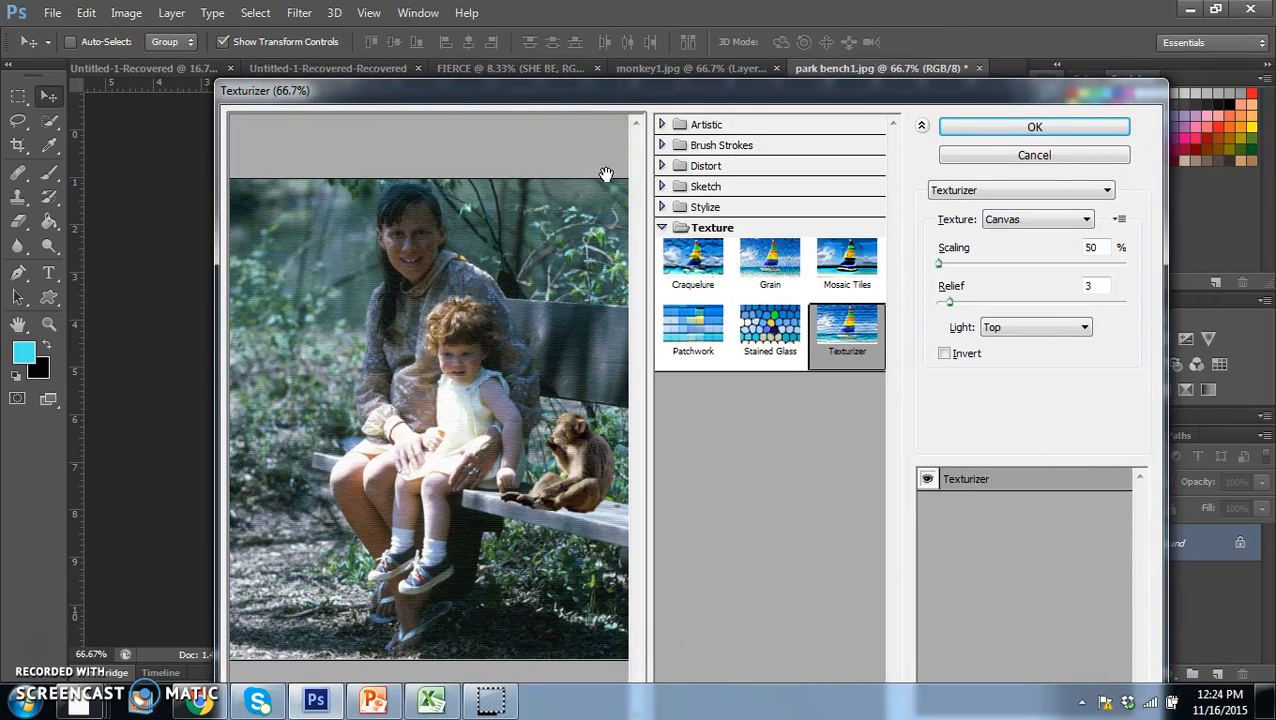
left_click(661, 124)
left_click(688, 162)
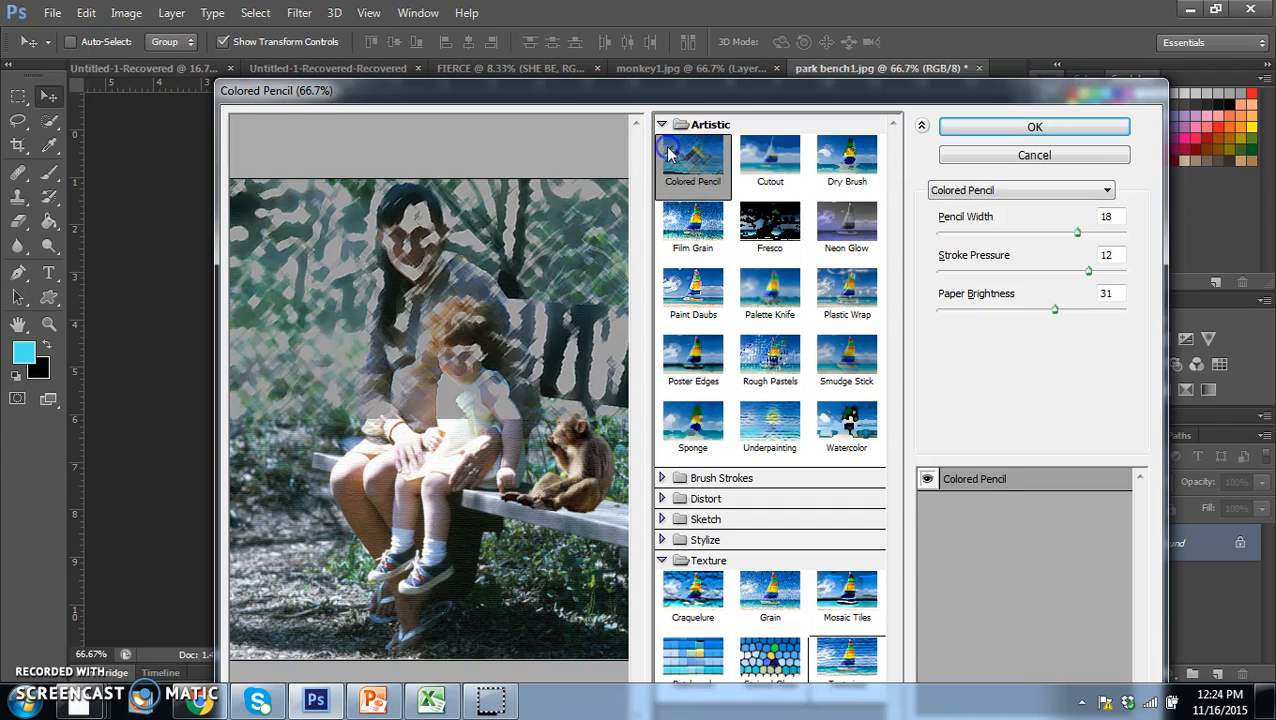
Try the Artistic Cutout effect on the photo with different values for its settings.
left_click(803, 168)
left_click(1001, 234)
left_click_drag(1001, 234, 930, 232)
left_click_drag(1013, 278, 1108, 276)
left_click_drag(940, 231, 945, 278)
Preview Fresco and other Artistic effects, and apply Smudge Stick with stroke length 2, highlight area 0 and intensity 10.
left_click(766, 243)
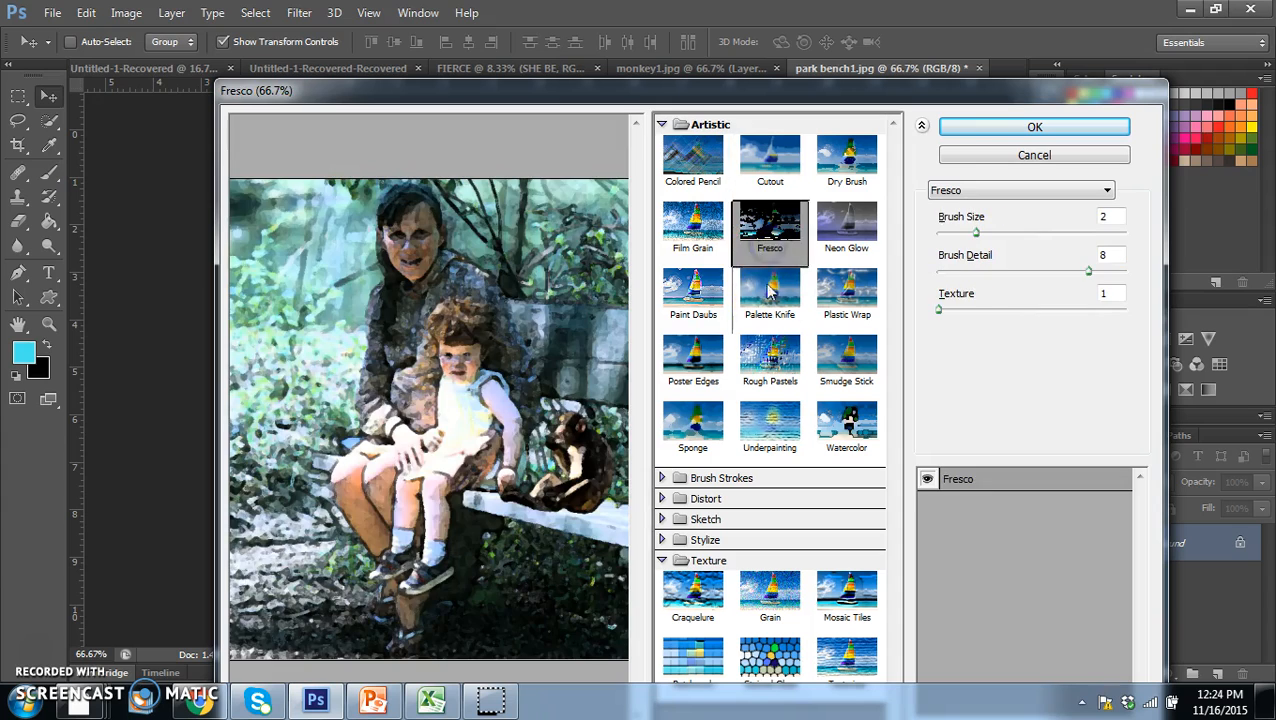
left_click(770, 290)
left_click(857, 304)
left_click(856, 350)
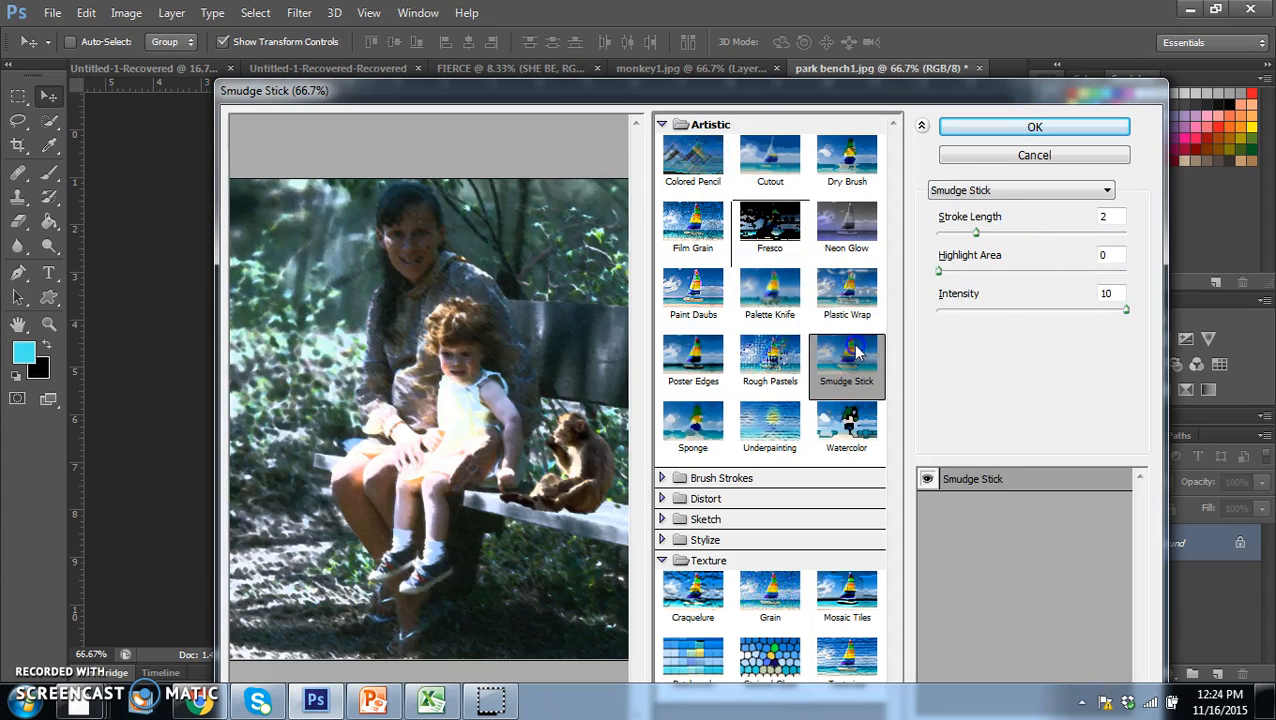
left_click(765, 345)
left_click(858, 348)
left_click(1070, 126)
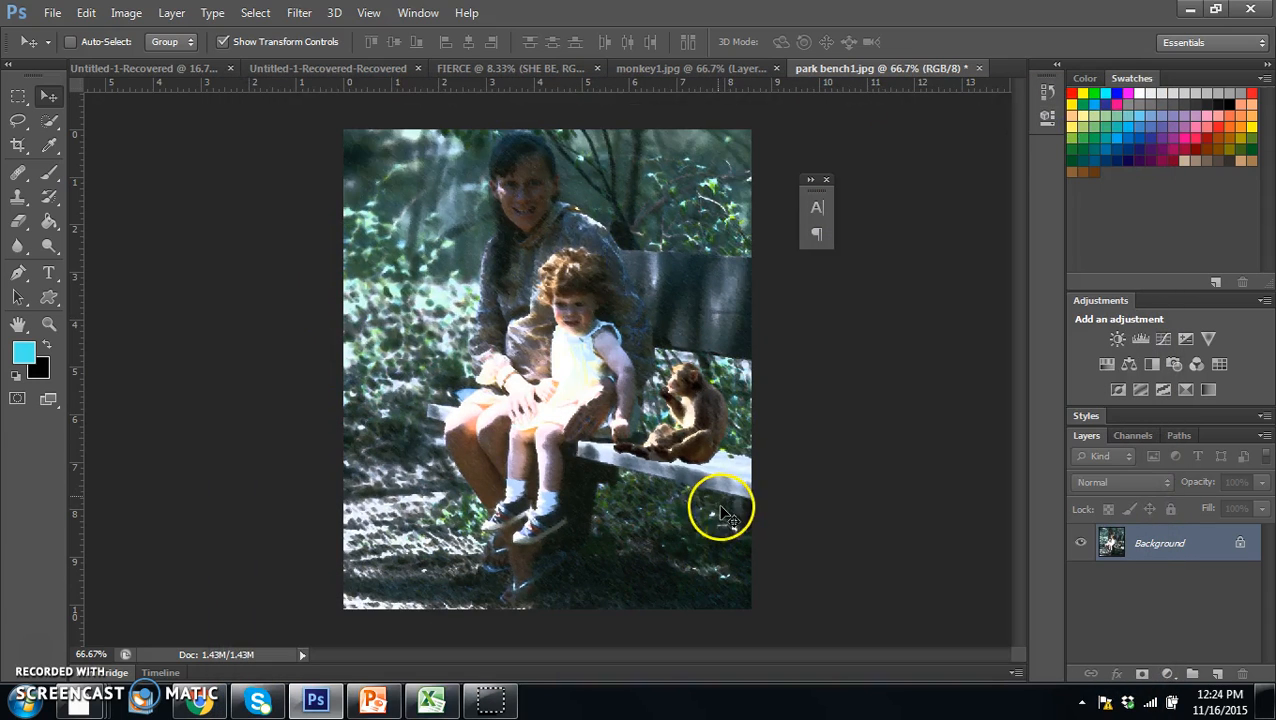